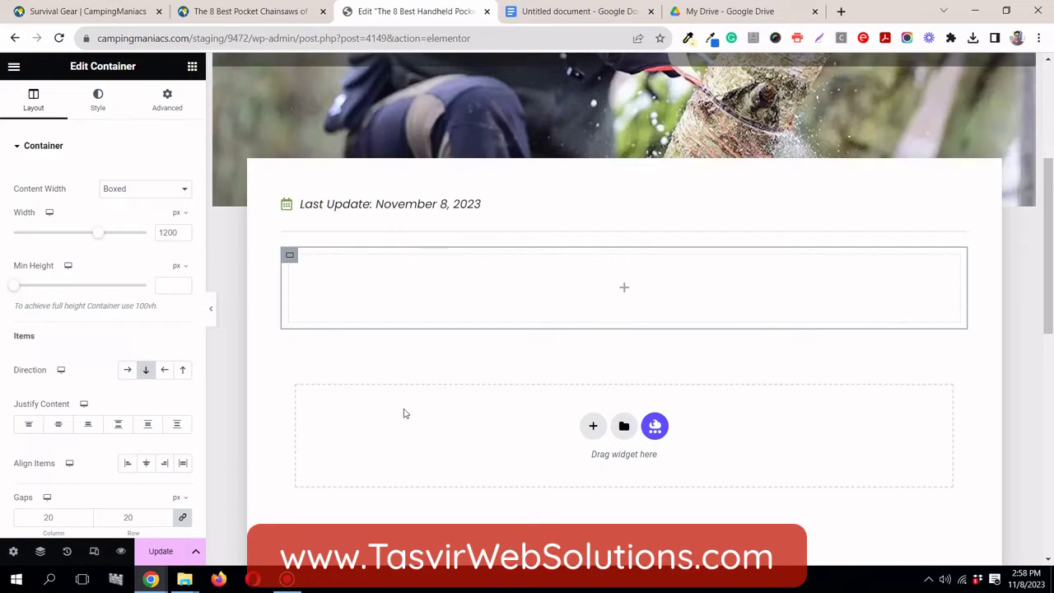
Insert the global line button widget into the empty container below the last update date
{"action": "left_click", "coordinate": [194, 68]}
{"action": "left_click", "coordinate": [172, 97]}
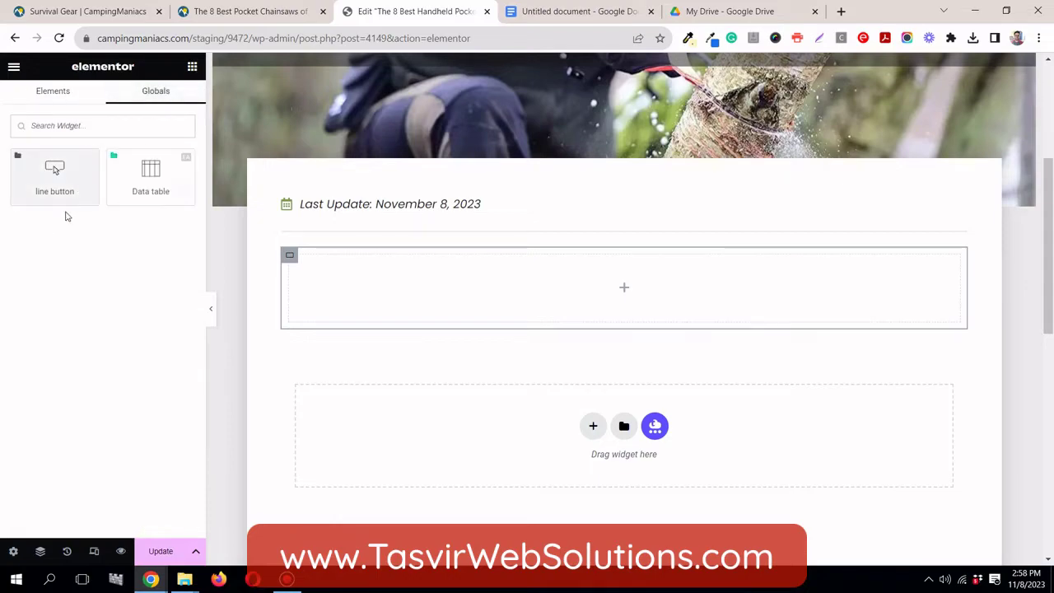
{"action": "left_click_drag", "start_coordinate": [51, 174], "coordinate": [470, 280]}
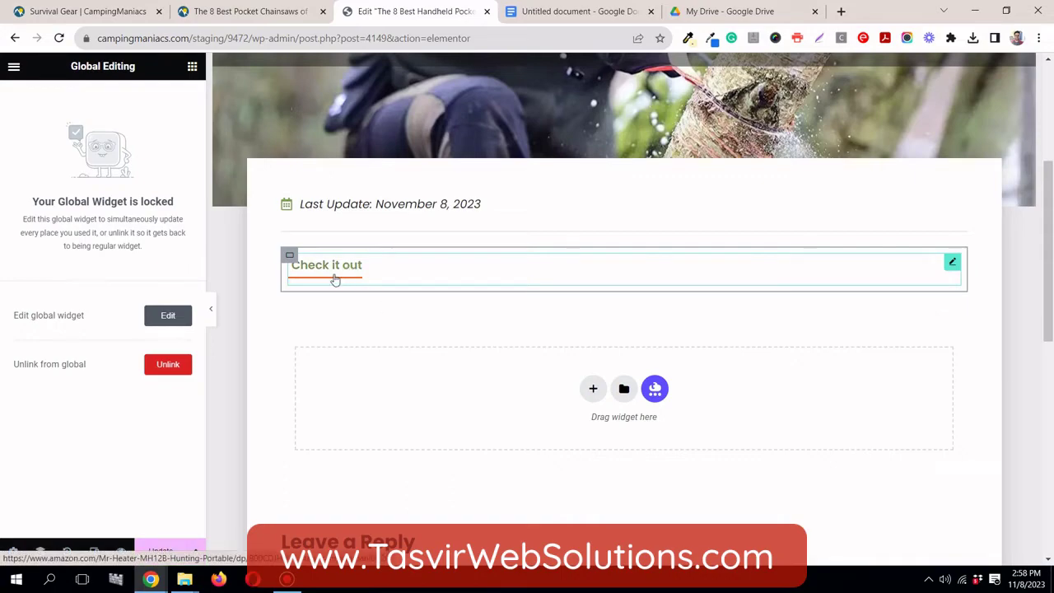
Add a regular Button widget to the same container, below the line button
{"action": "left_click", "coordinate": [193, 67]}
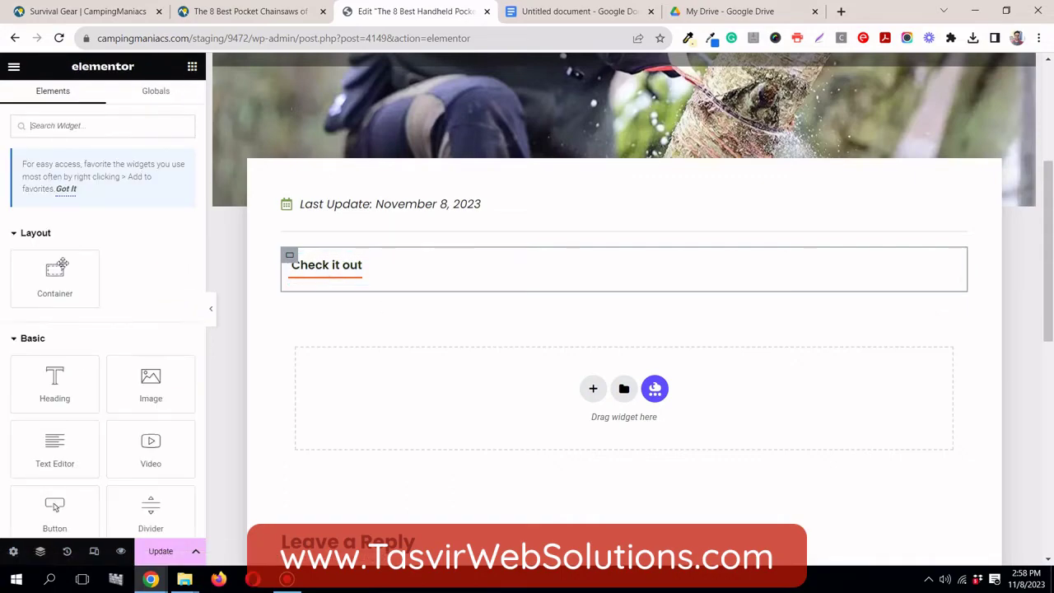
{"action": "left_click_drag", "start_coordinate": [54, 507], "coordinate": [510, 277]}
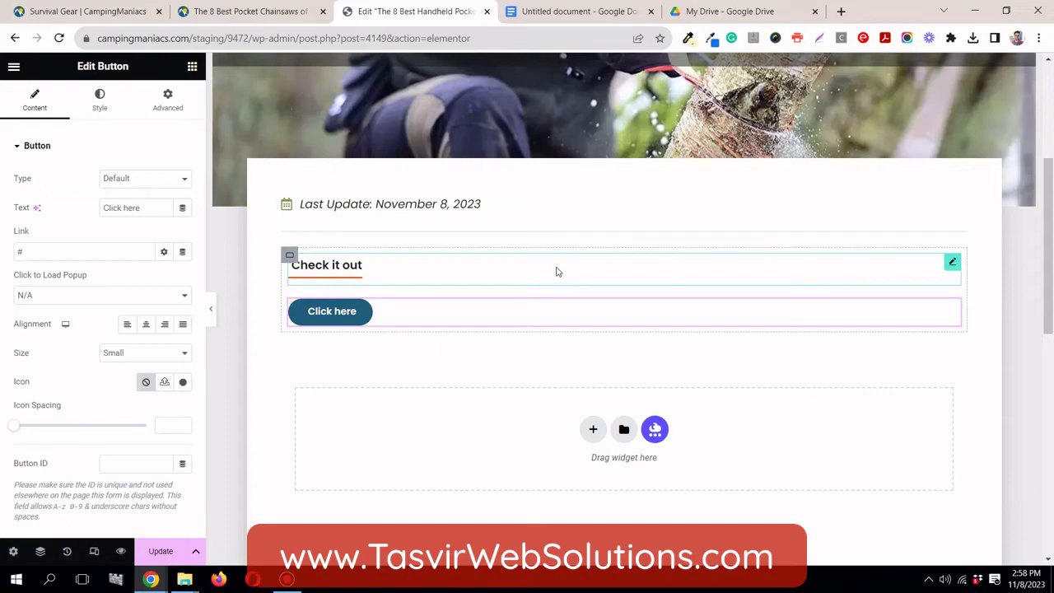
{"action": "left_click", "coordinate": [953, 263]}
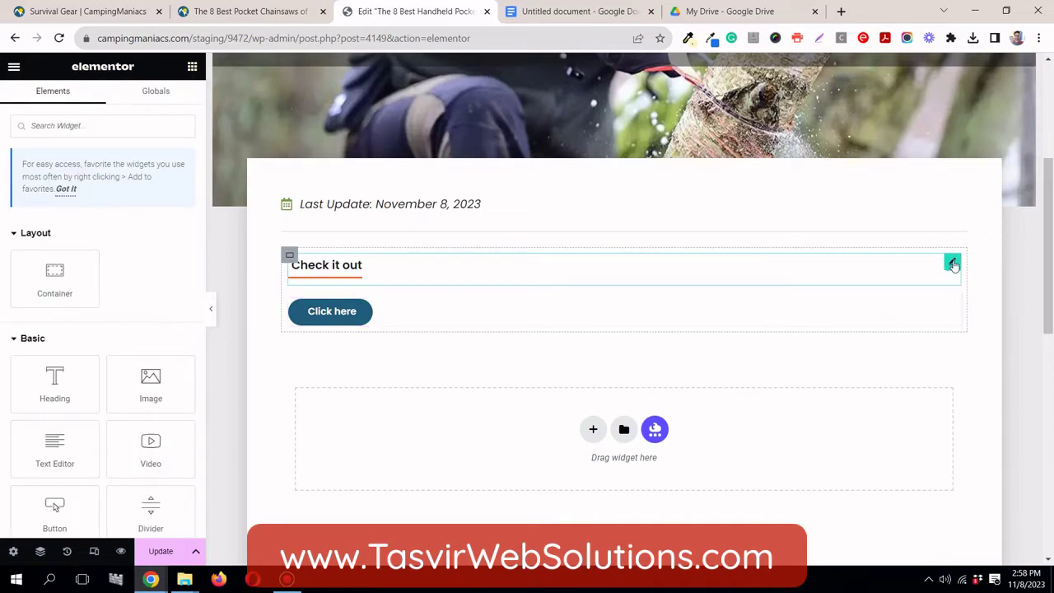
{"action": "left_click", "coordinate": [892, 307]}
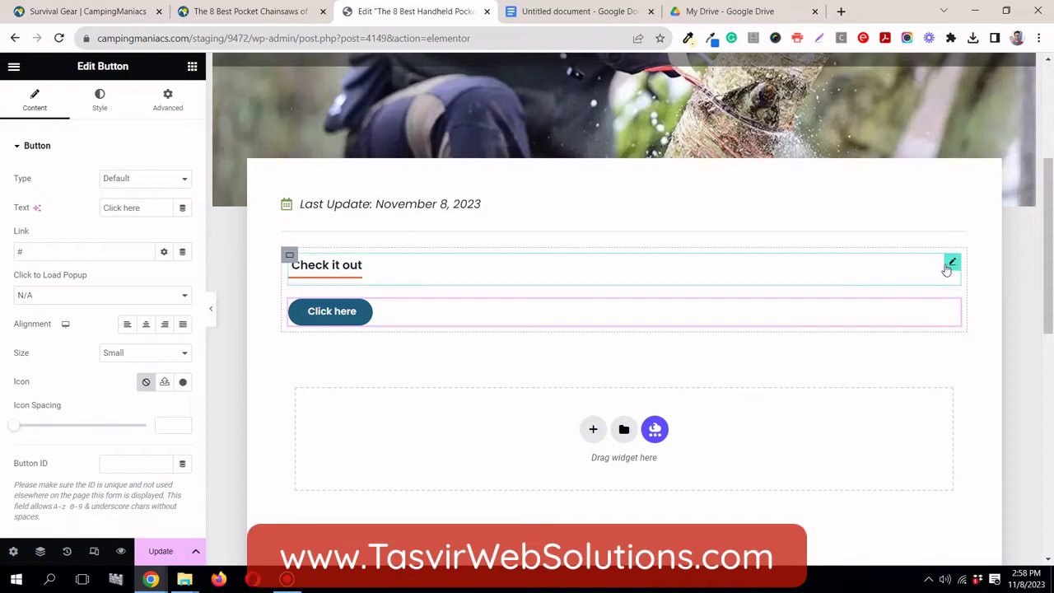
{"action": "left_click", "coordinate": [951, 264]}
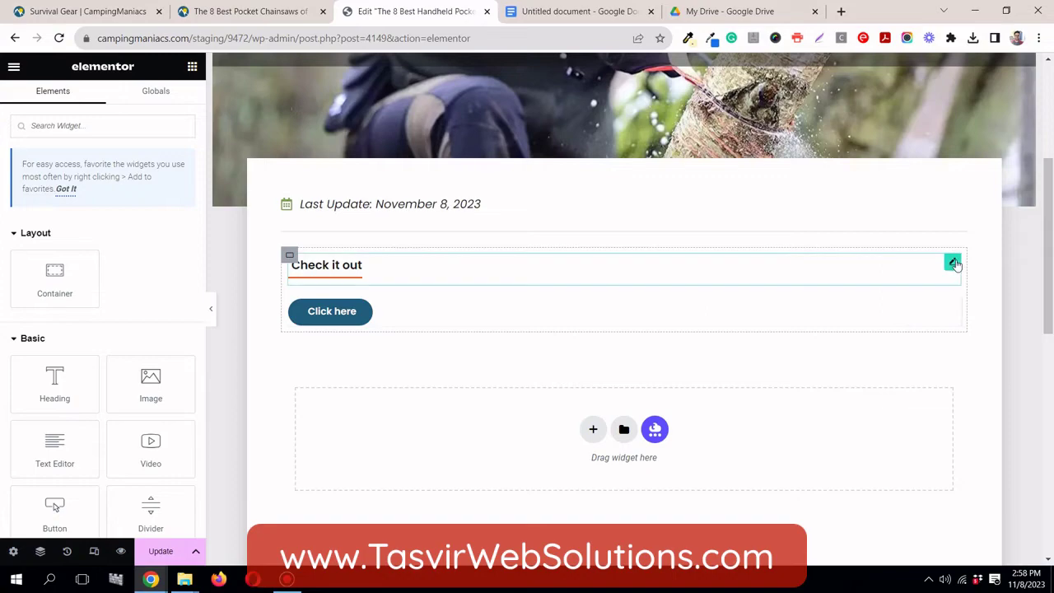
{"action": "left_click", "coordinate": [289, 582]}
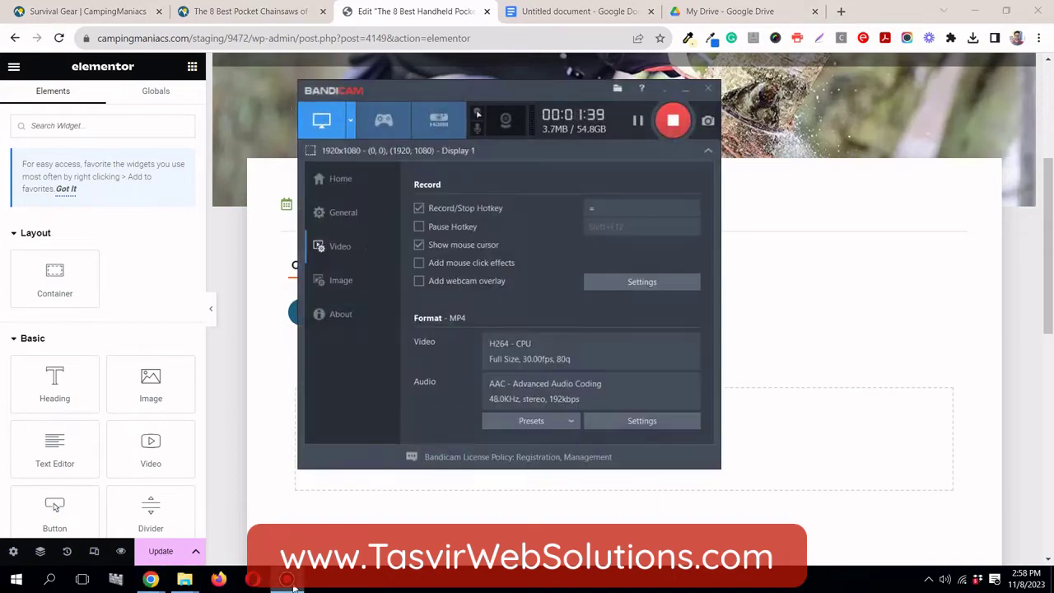
{"action": "left_click", "coordinate": [687, 88]}
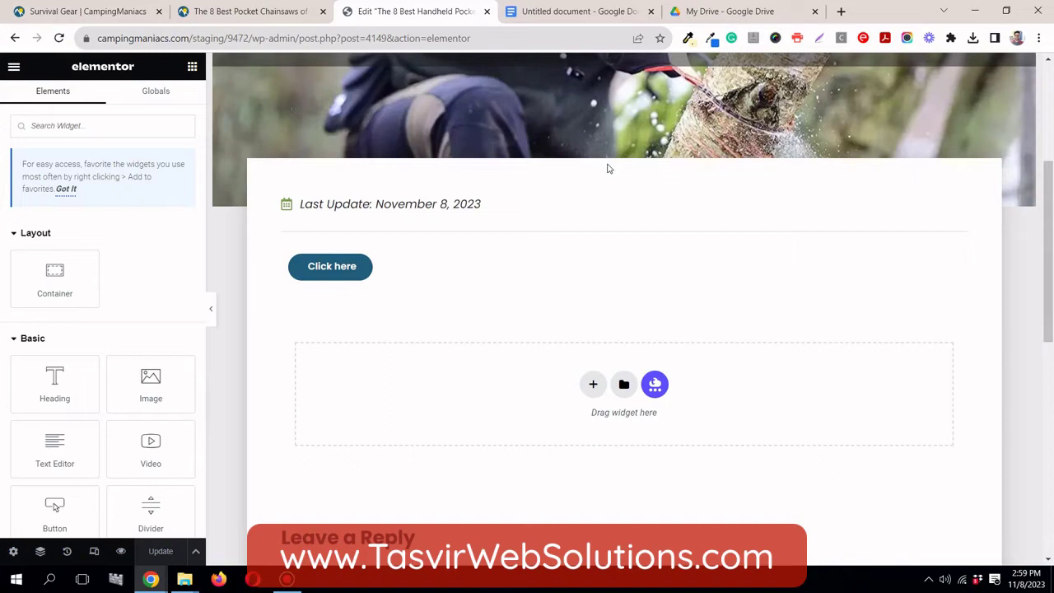
Set the Click here button's background to the global orange color and its border radius to 0 on all corners
{"action": "mouse_move", "coordinate": [949, 262]}
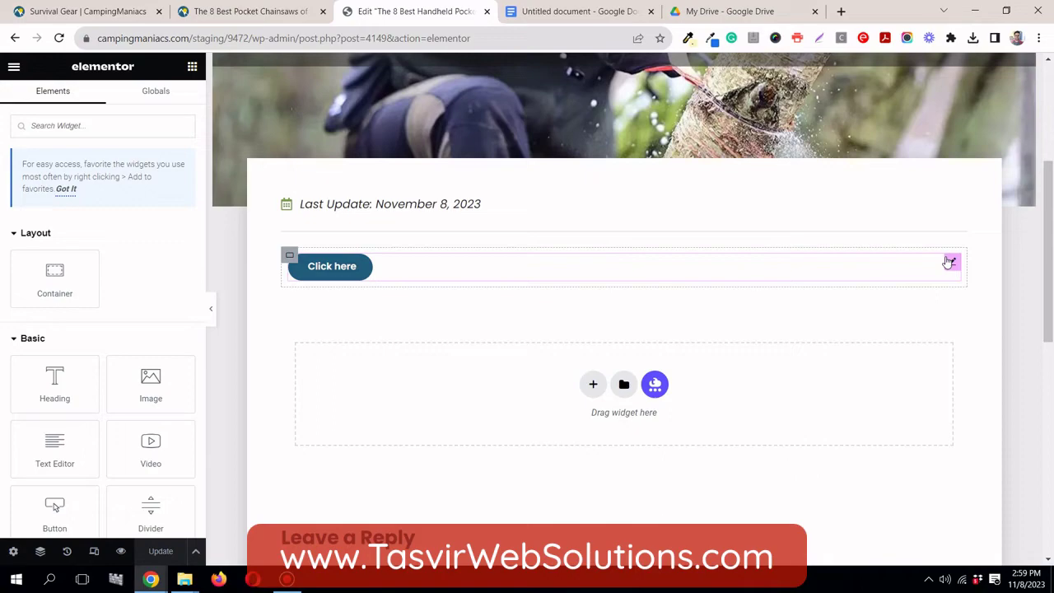
{"action": "left_click", "coordinate": [949, 262]}
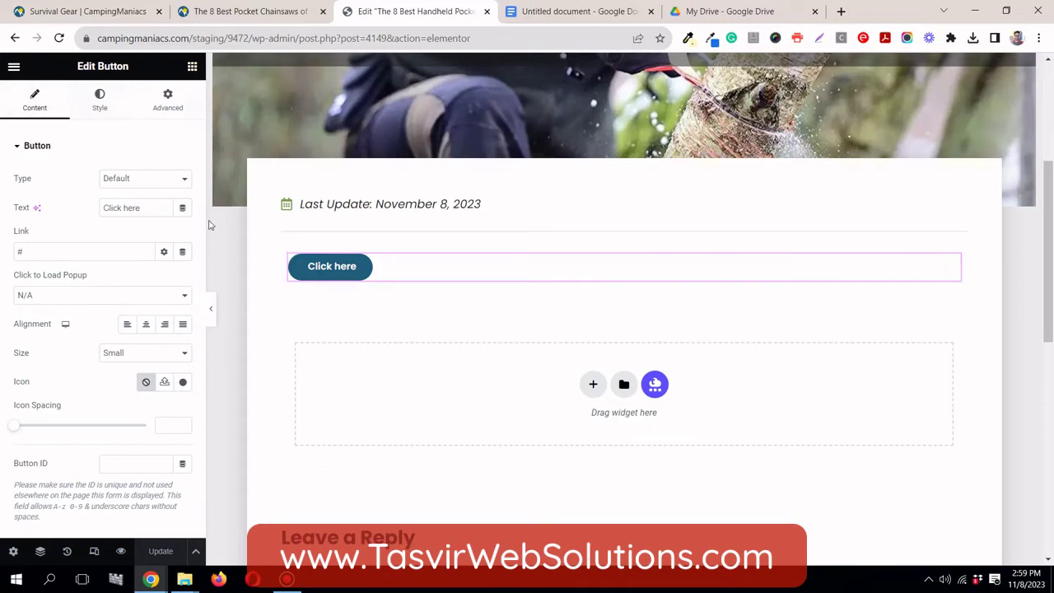
{"action": "left_click", "coordinate": [103, 107]}
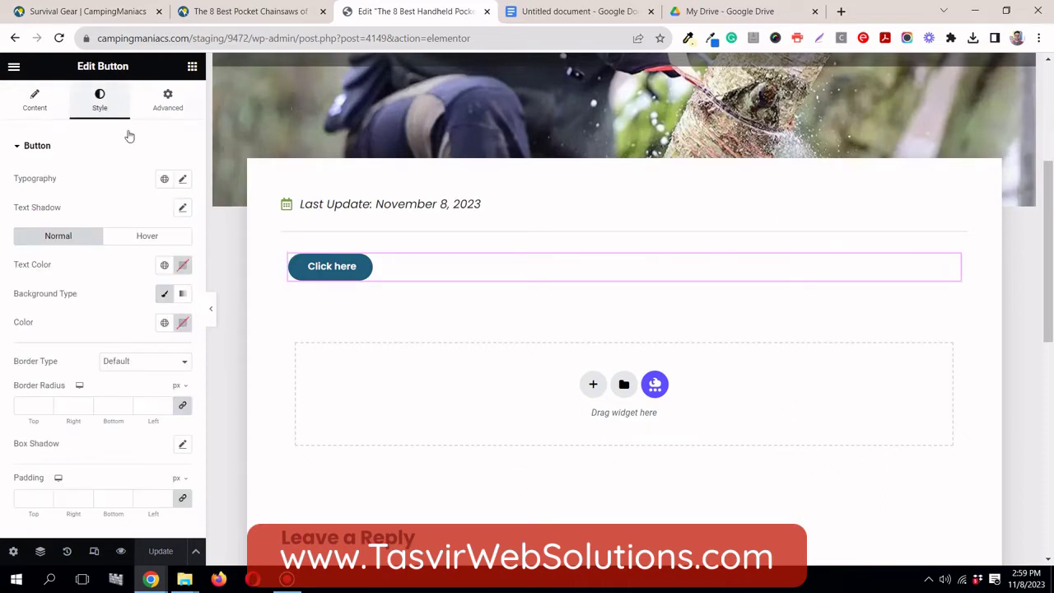
{"action": "left_click", "coordinate": [164, 295]}
{"action": "left_click", "coordinate": [164, 323]}
{"action": "scroll", "coordinate": [78, 502], "scroll_direction": "down", "scroll_amount": 3}
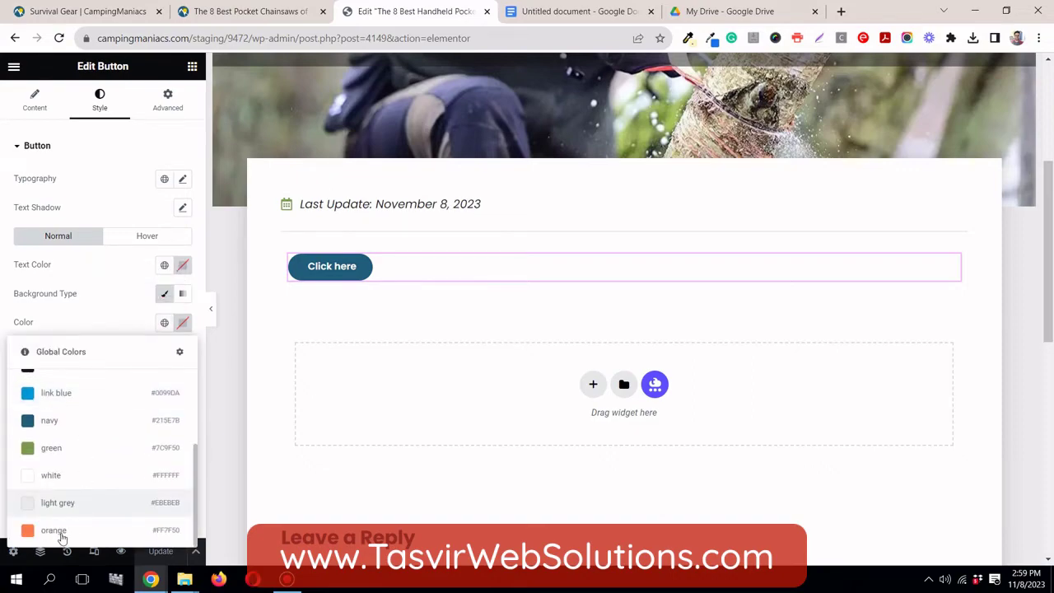
{"action": "left_click", "coordinate": [74, 529]}
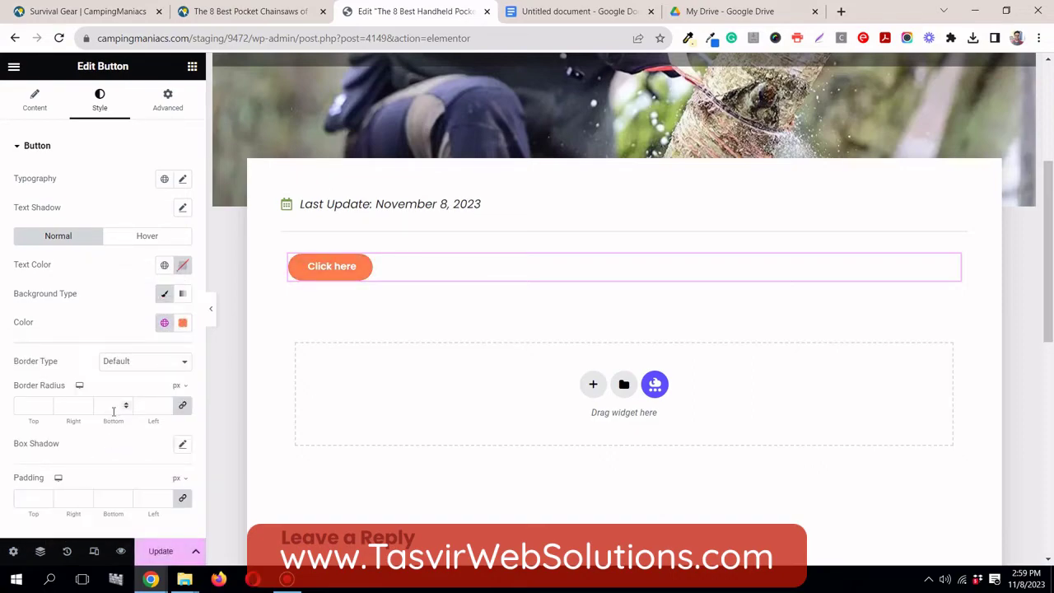
{"action": "left_click", "coordinate": [183, 408]}
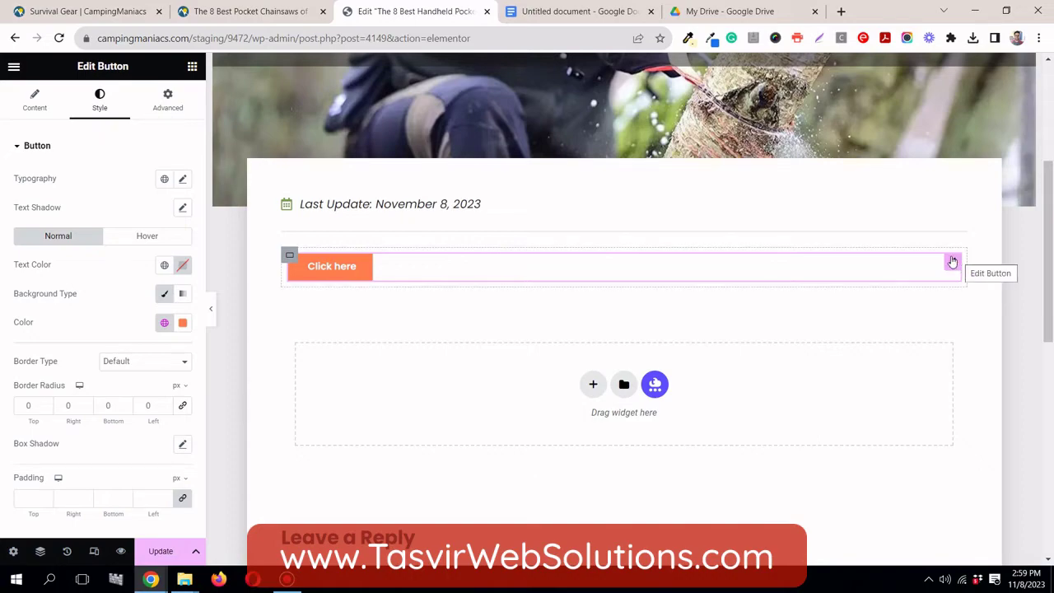
{"action": "right_click", "coordinate": [952, 262]}
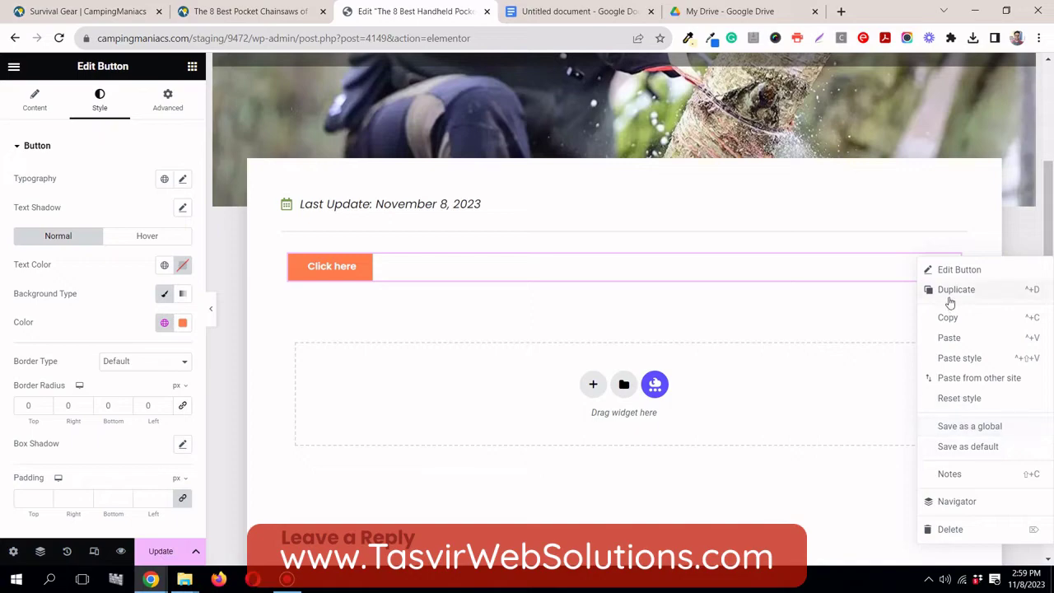
{"action": "left_click", "coordinate": [972, 449]}
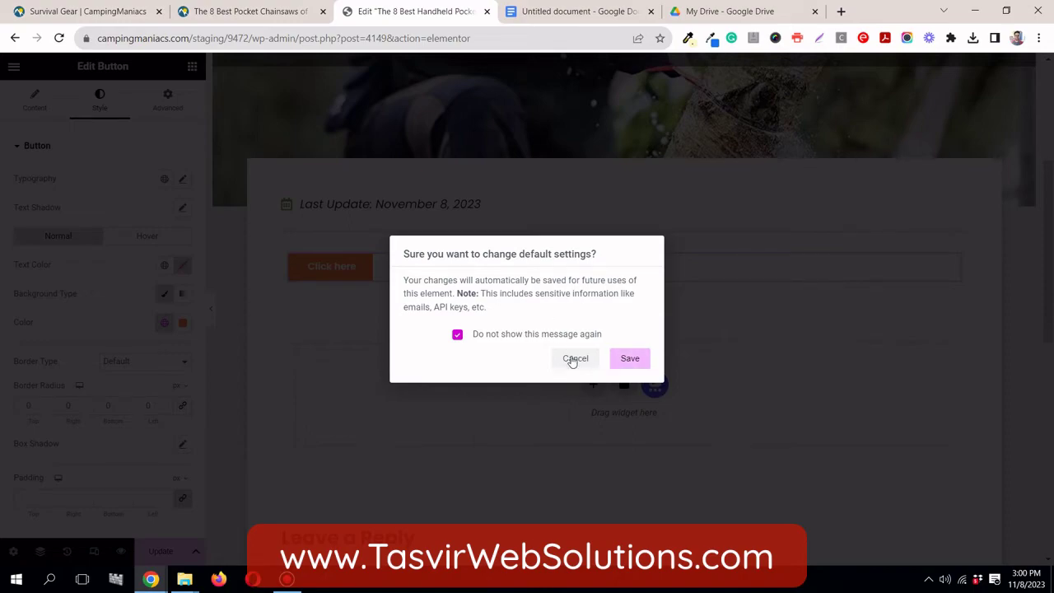
{"action": "left_click", "coordinate": [575, 359]}
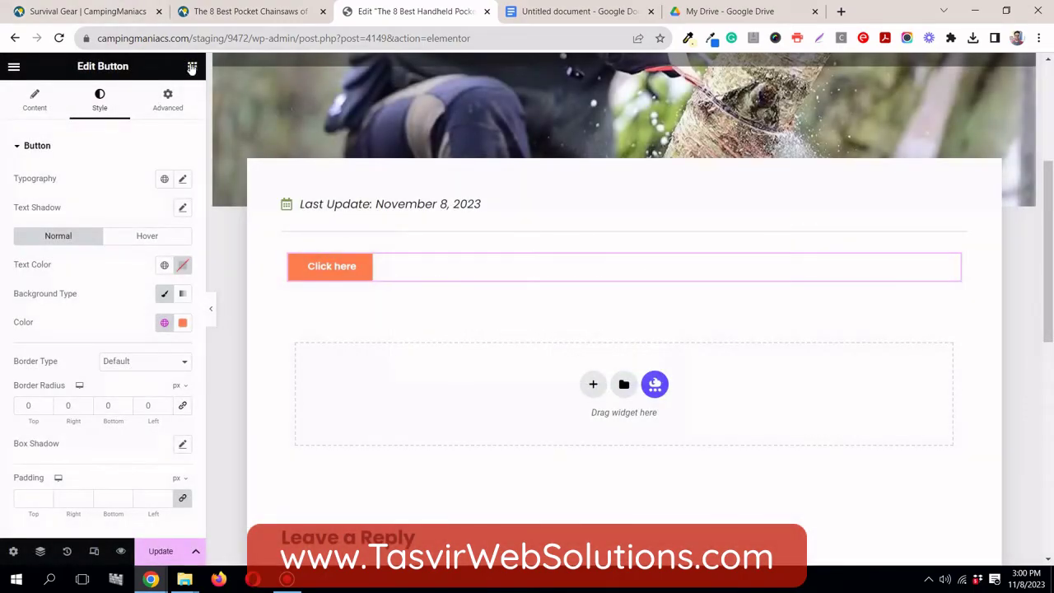
Add a second Button widget above the orange button and delete it again
{"action": "left_click", "coordinate": [192, 68]}
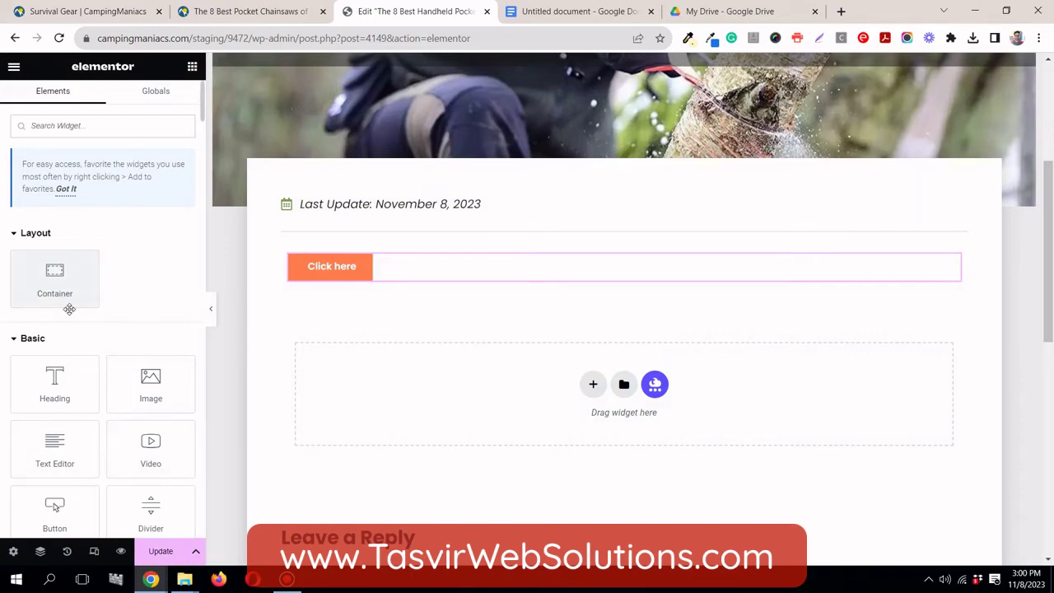
{"action": "scroll", "coordinate": [69, 309], "scroll_direction": "down", "scroll_amount": 2}
{"action": "left_click_drag", "start_coordinate": [66, 392], "coordinate": [367, 269]}
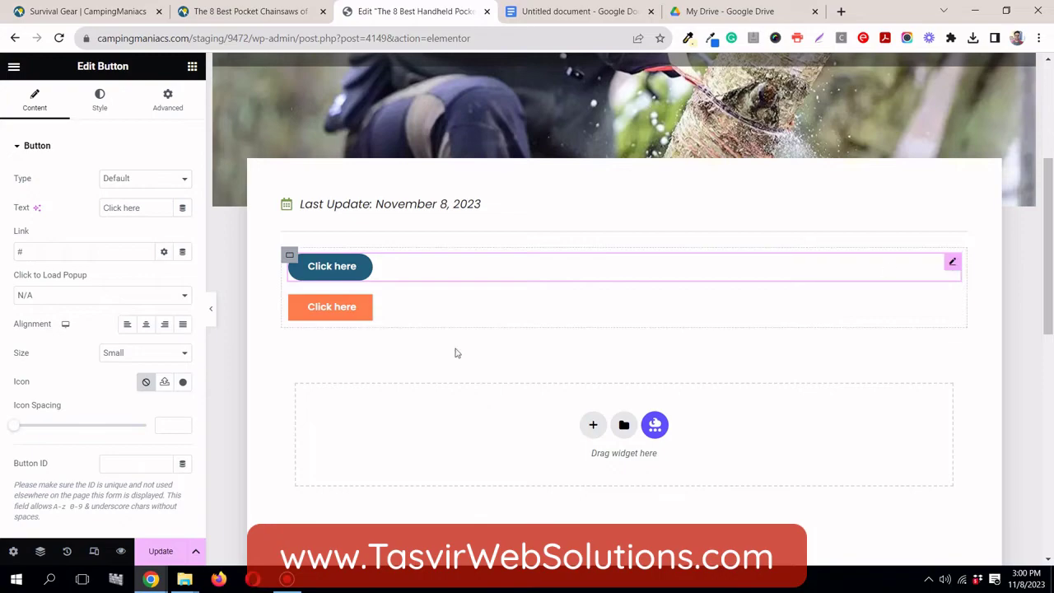
{"action": "right_click", "coordinate": [952, 262]}
{"action": "left_click", "coordinate": [961, 539]}
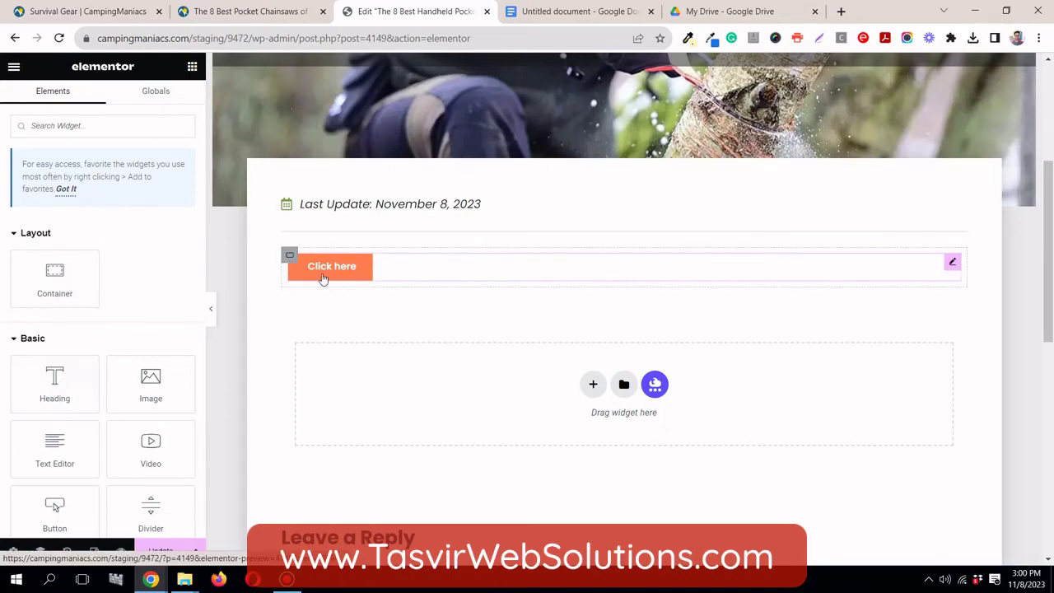
Set the orange button's hover background to the global green color
{"action": "left_click", "coordinate": [954, 262]}
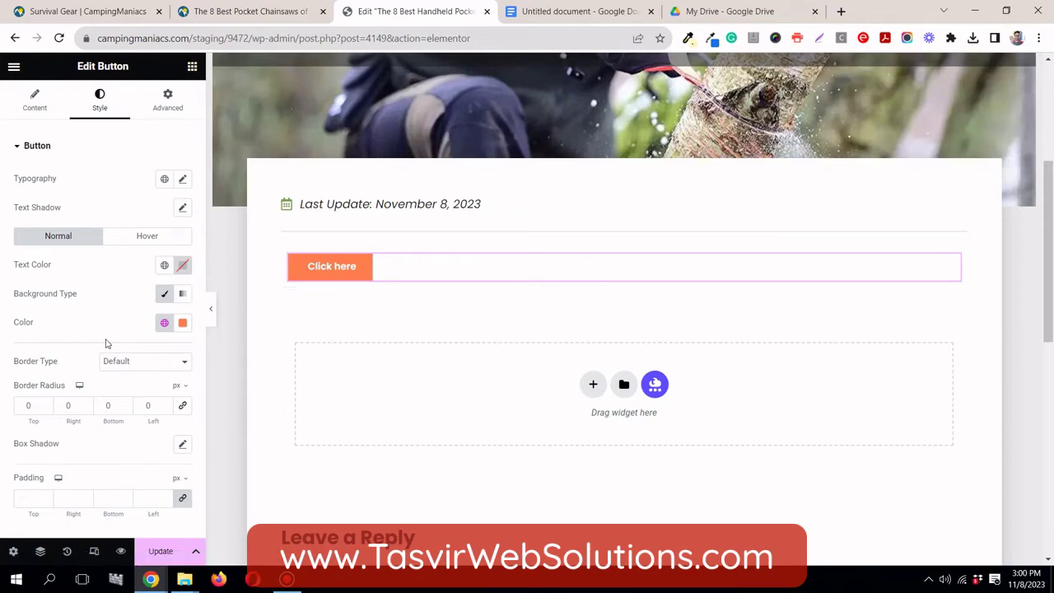
{"action": "left_click", "coordinate": [125, 239]}
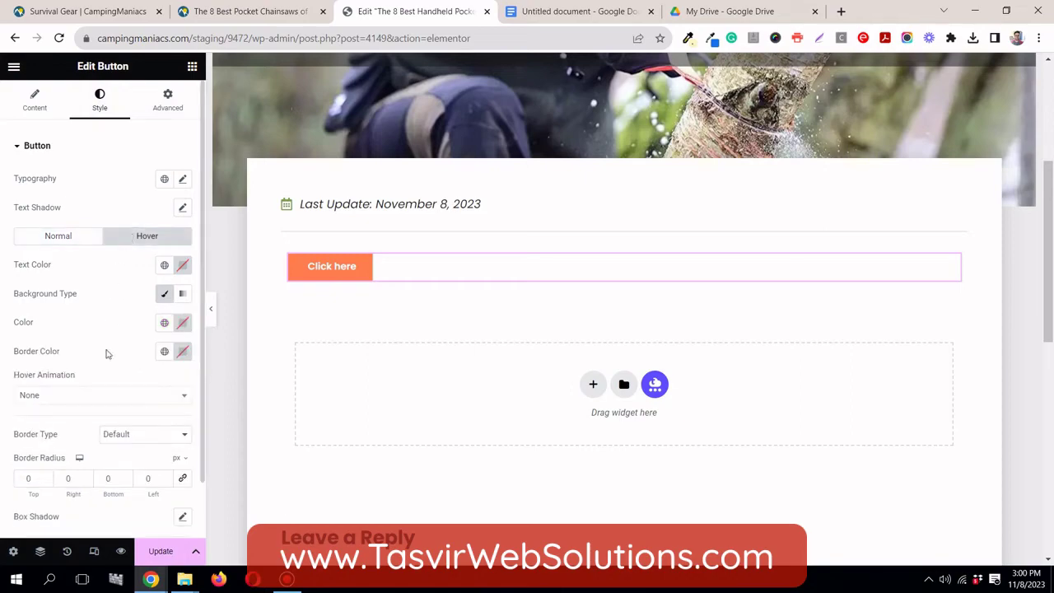
{"action": "left_click", "coordinate": [164, 323]}
{"action": "scroll", "coordinate": [71, 478], "scroll_direction": "down", "scroll_amount": 4}
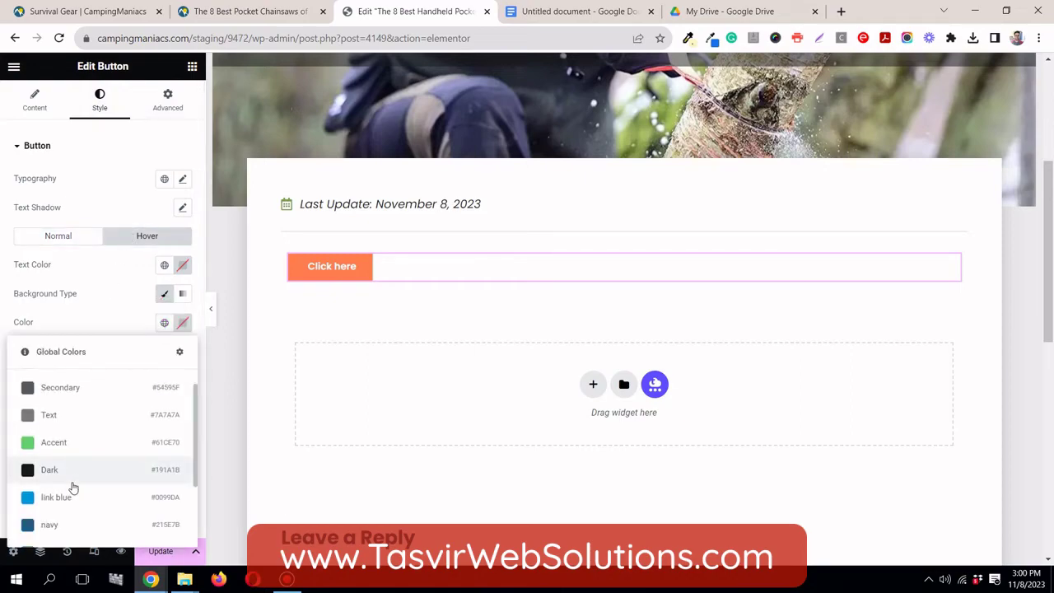
{"action": "left_click", "coordinate": [51, 448]}
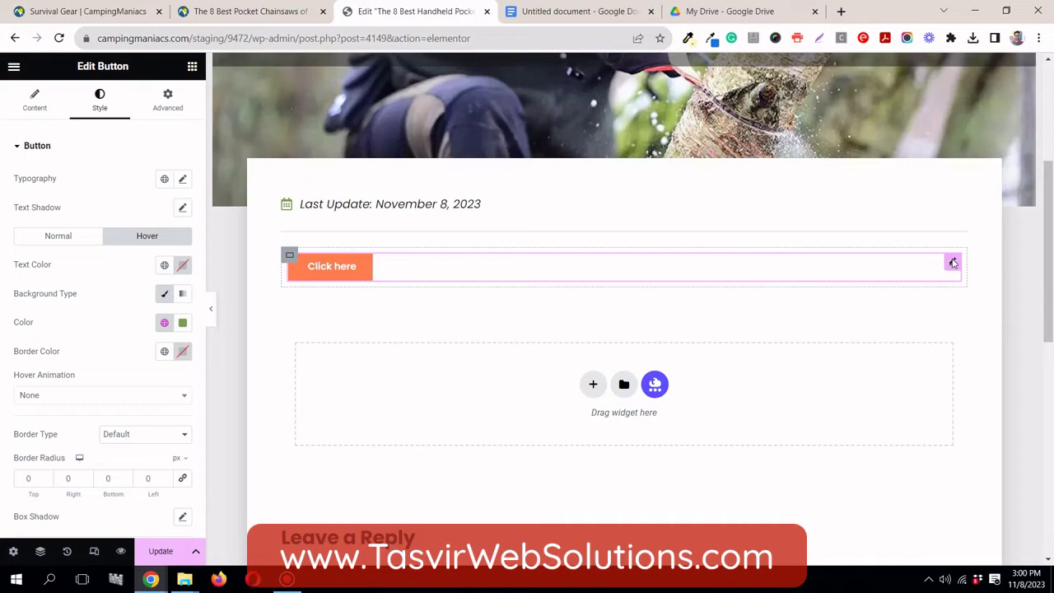
Save the styled button as a global widget named "Orange button"
{"action": "right_click", "coordinate": [954, 263]}
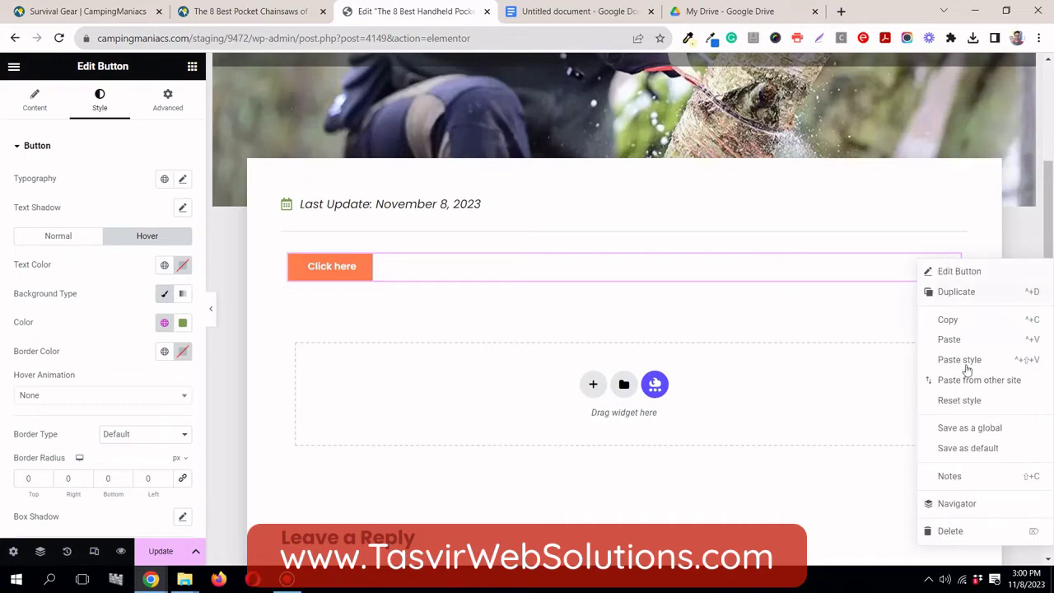
{"action": "left_click", "coordinate": [976, 429]}
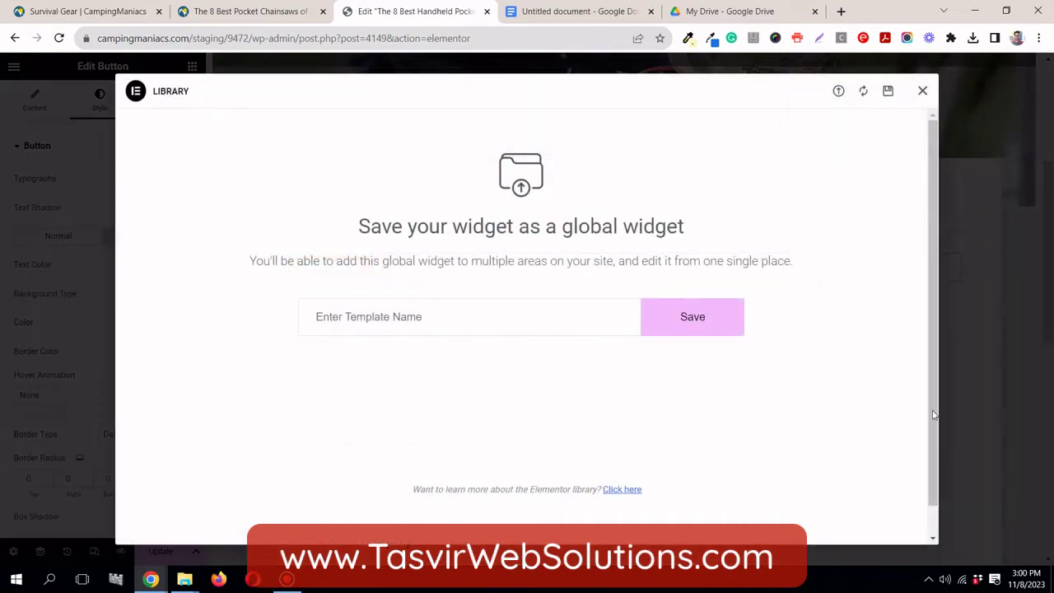
{"action": "left_click", "coordinate": [551, 323]}
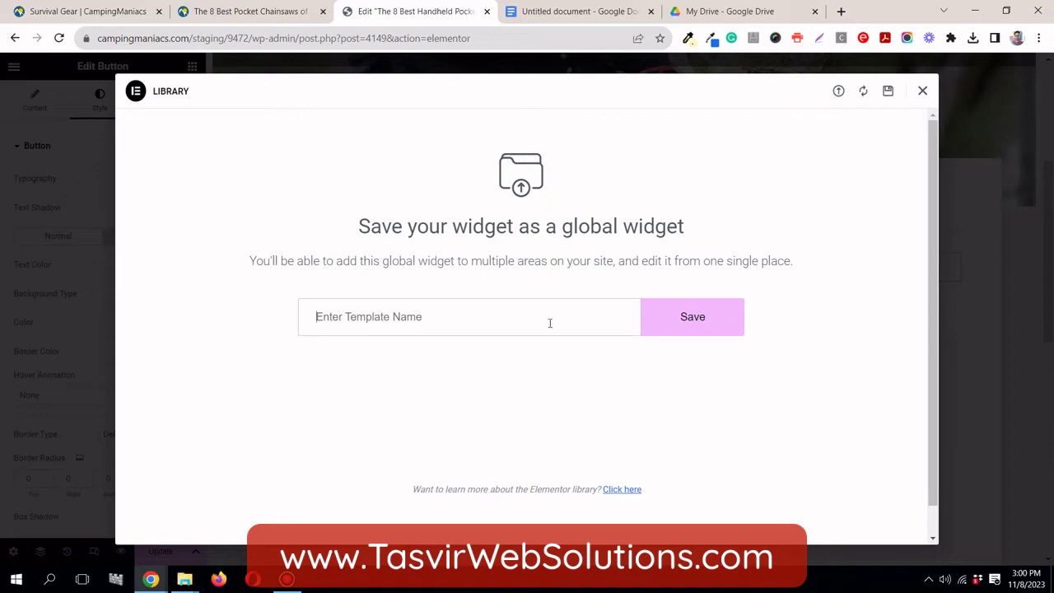
{"action": "type", "text": "Orange button"}
{"action": "left_click", "coordinate": [732, 320]}
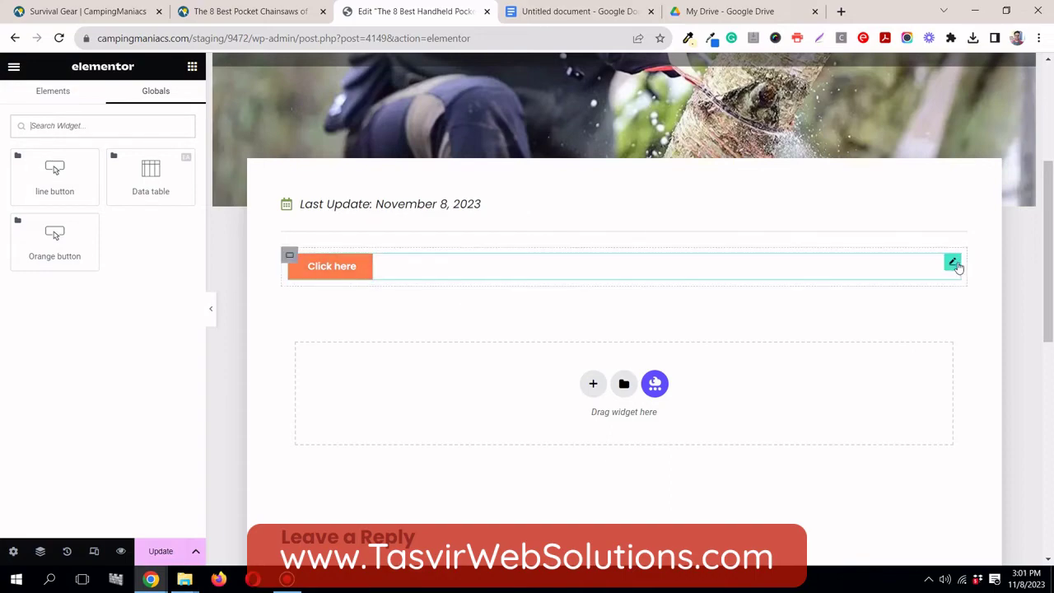
Insert the global widget "Orange button" below the existing orange button in the container
{"action": "left_click", "coordinate": [953, 263]}
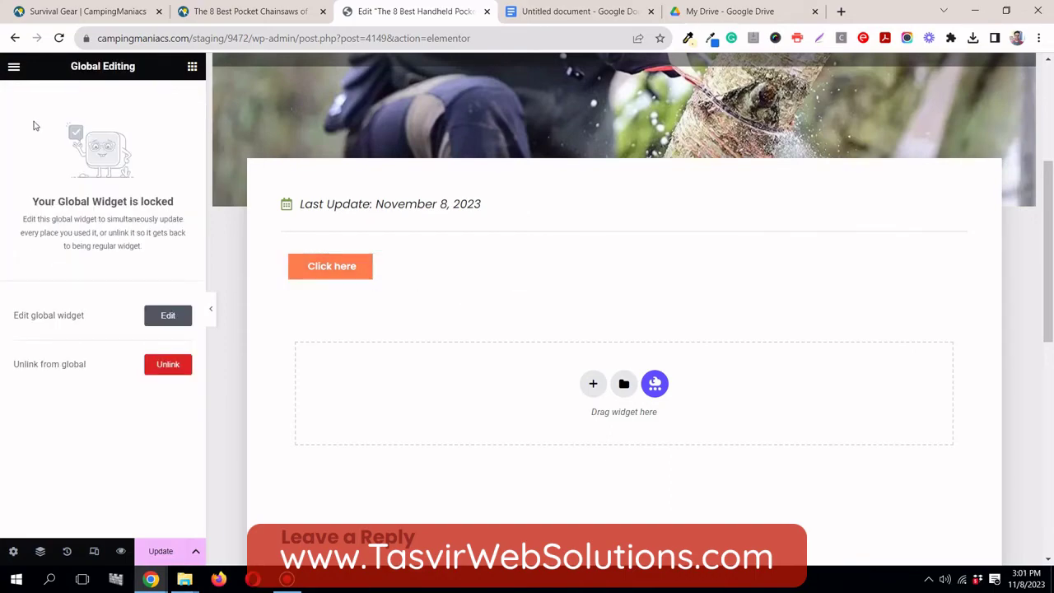
{"action": "left_click", "coordinate": [191, 67]}
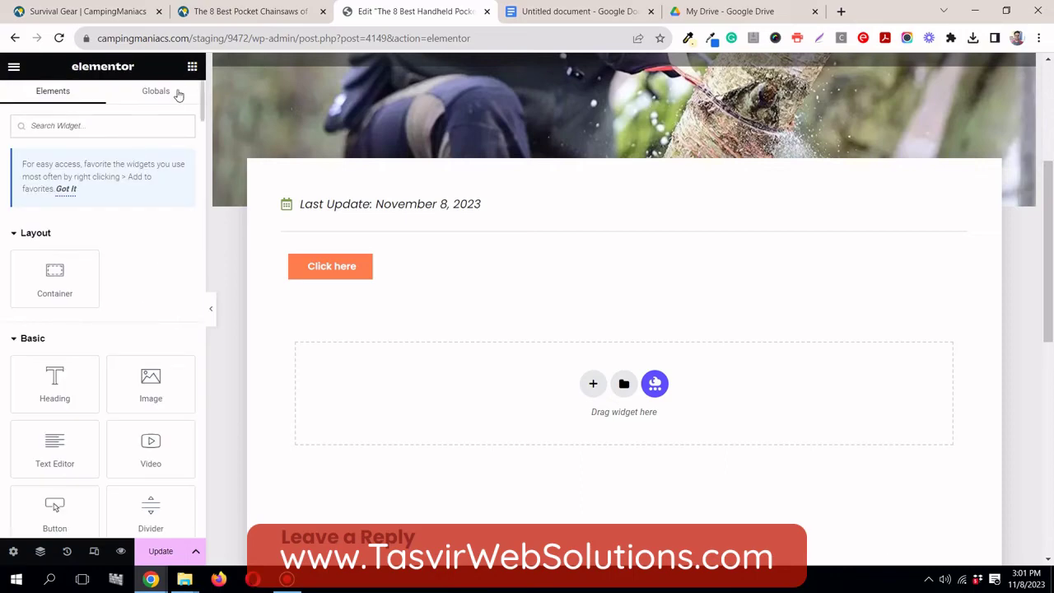
{"action": "left_click", "coordinate": [175, 91]}
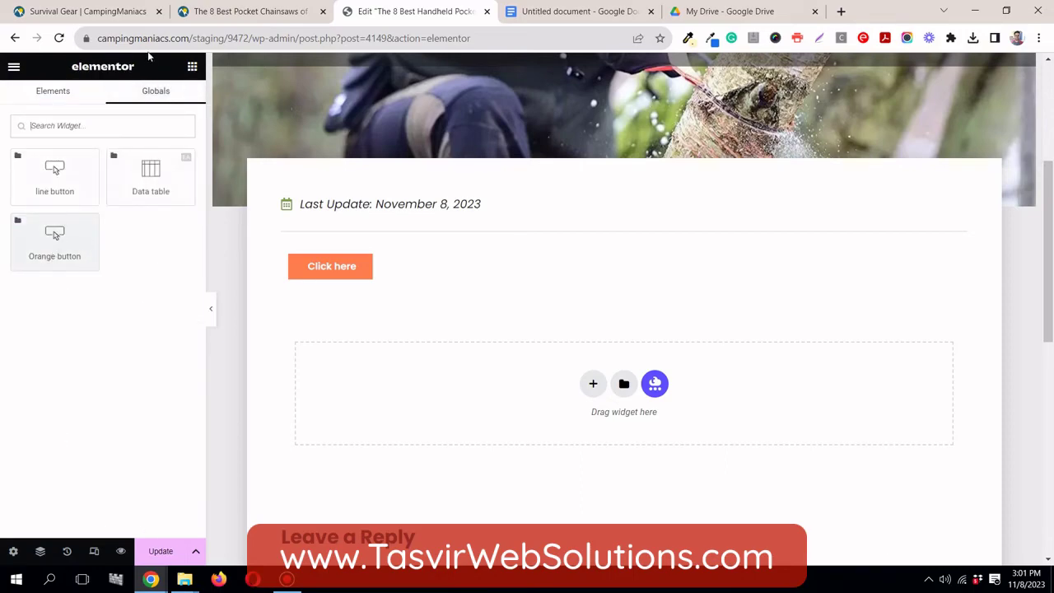
{"action": "left_click_drag", "start_coordinate": [47, 250], "coordinate": [329, 285]}
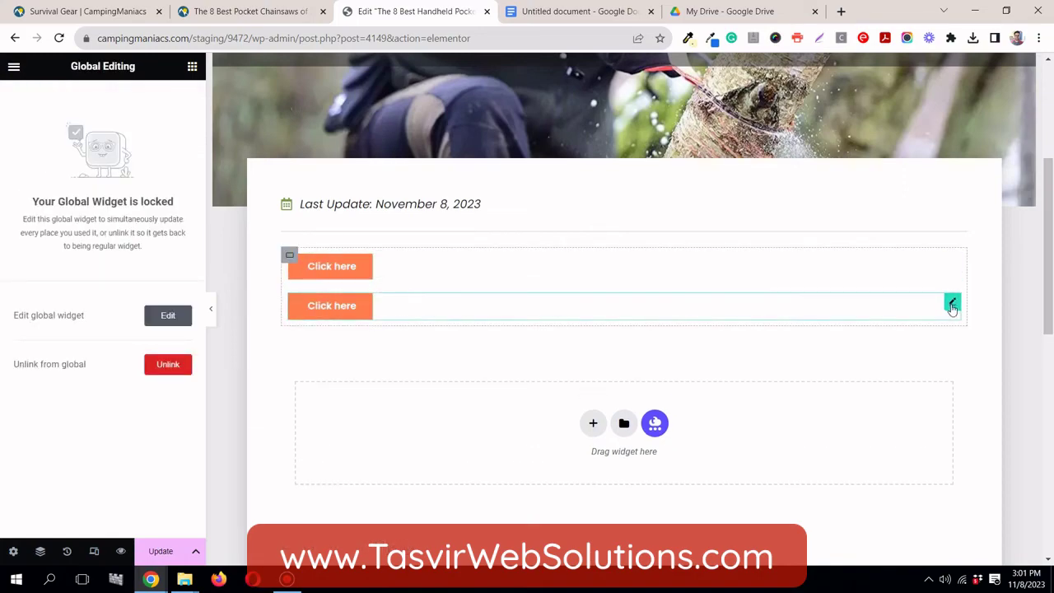
Edit the lower global button and set its text to "Buy Now"
{"action": "left_click", "coordinate": [165, 318]}
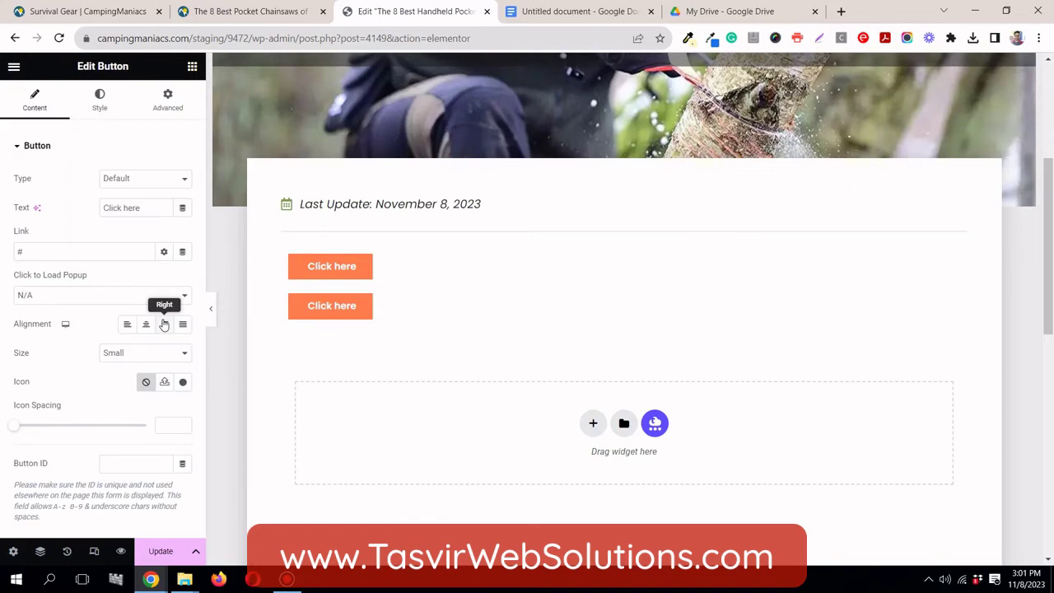
{"action": "triple_click", "coordinate": [137, 207]}
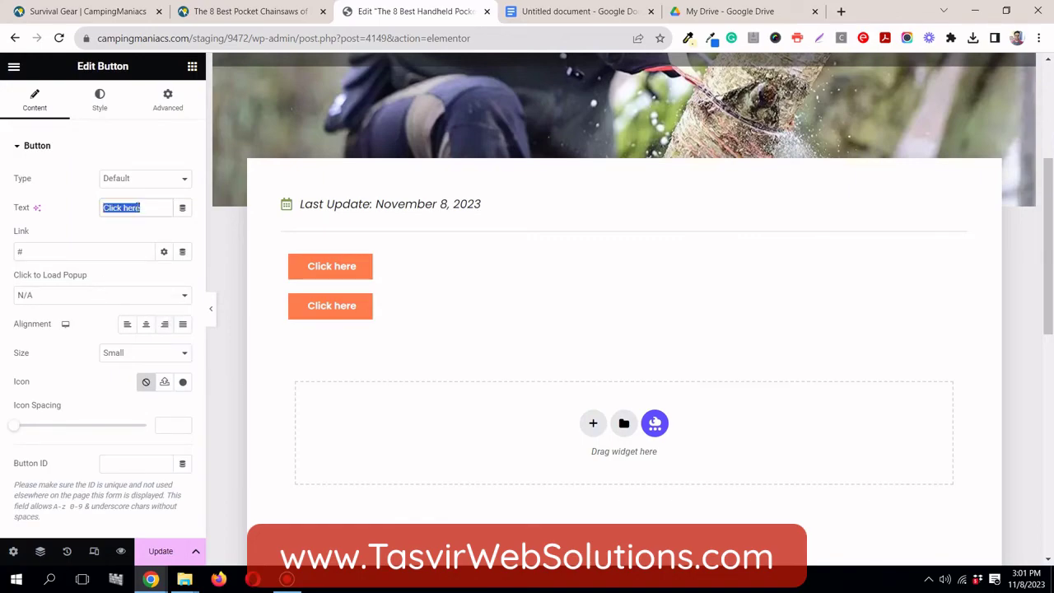
{"action": "type", "text": "Buy Now"}
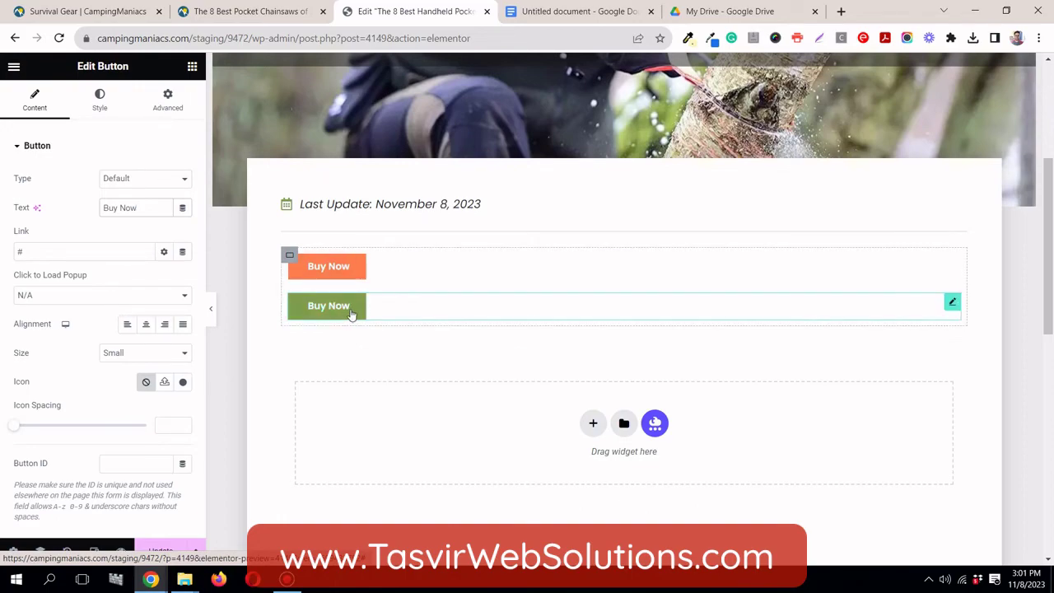
{"action": "left_click", "coordinate": [287, 579]}
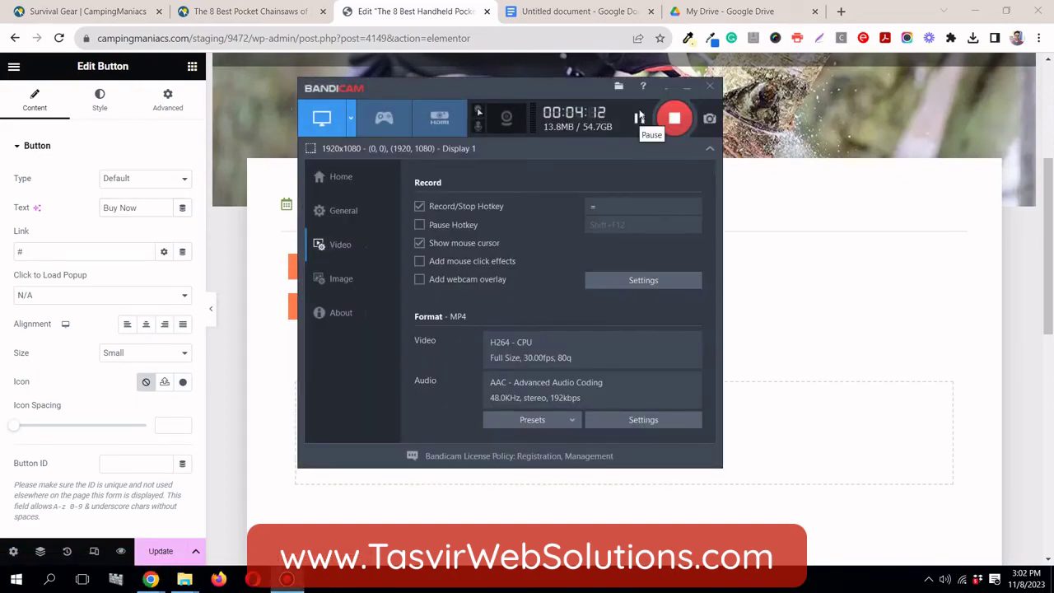
{"action": "left_click", "coordinate": [688, 87]}
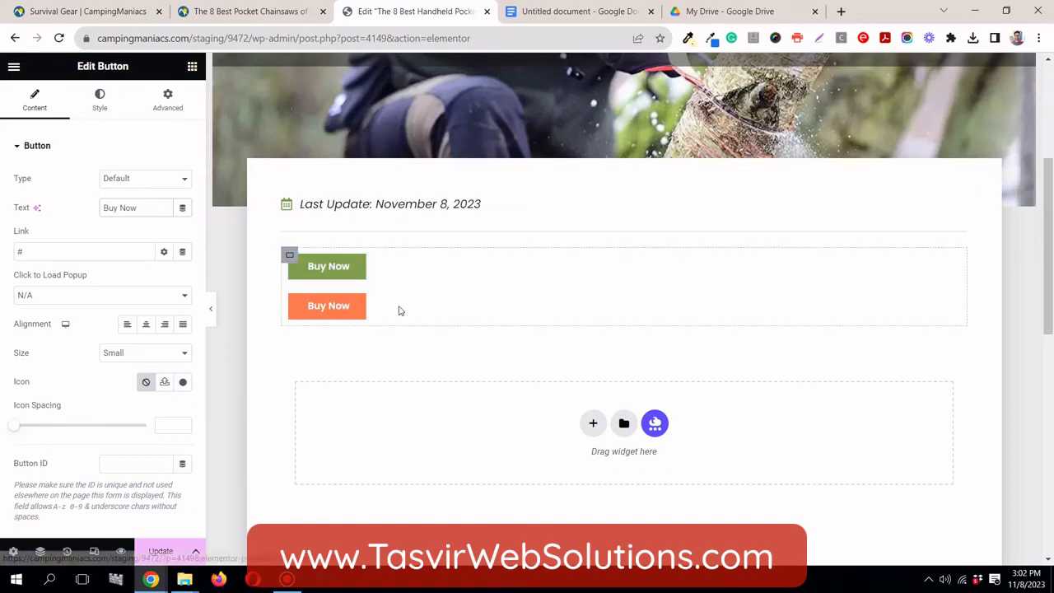
Set the global button's text back to "Click here"
{"action": "left_click", "coordinate": [951, 304]}
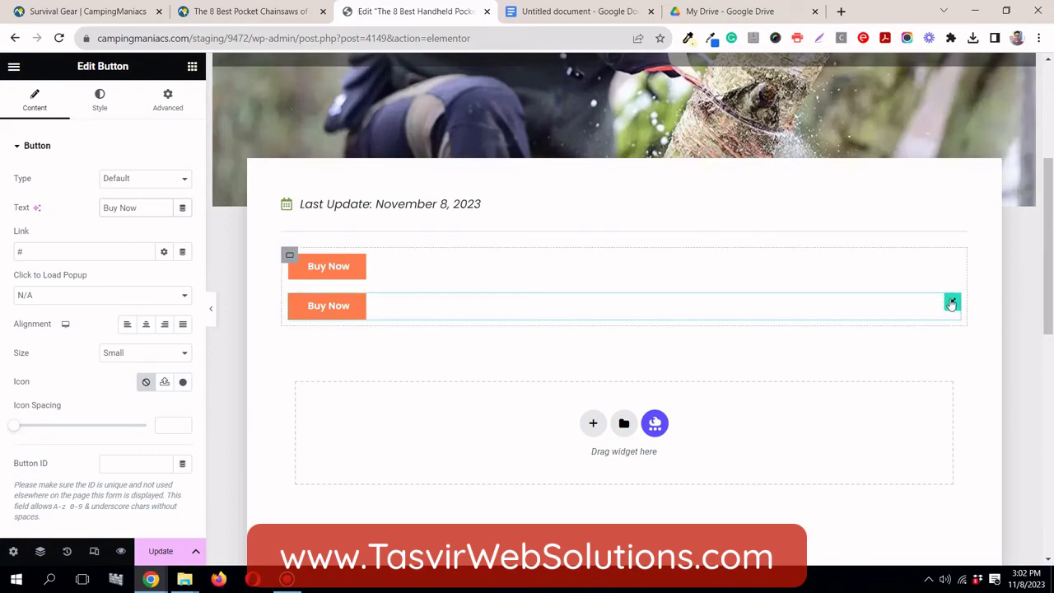
{"action": "left_click", "coordinate": [128, 208]}
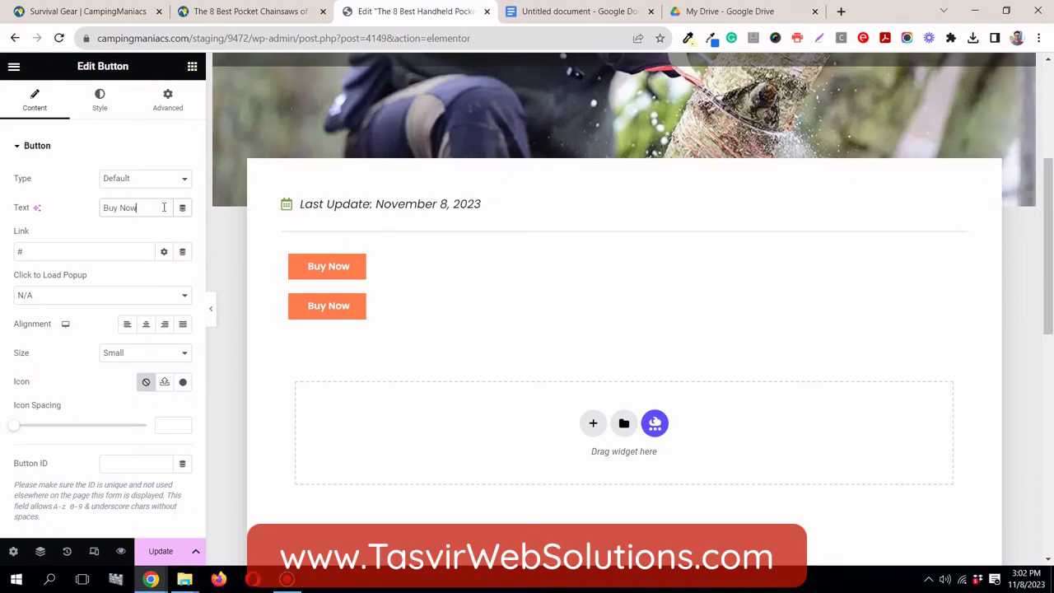
{"action": "triple_click", "coordinate": [164, 207]}
{"action": "type", "text": "Clic"}
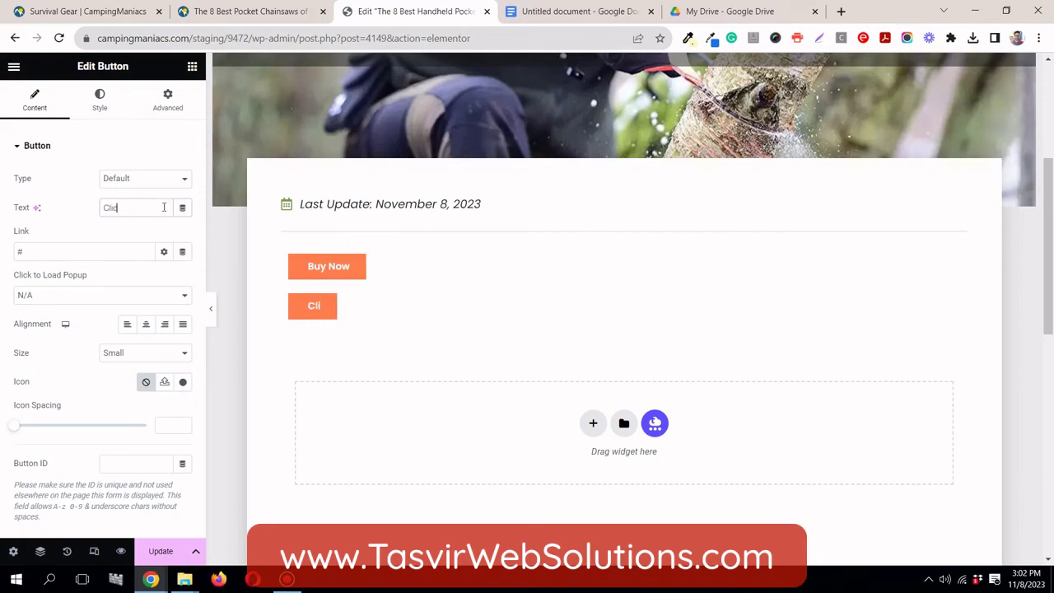
{"action": "type", "text": "k here"}
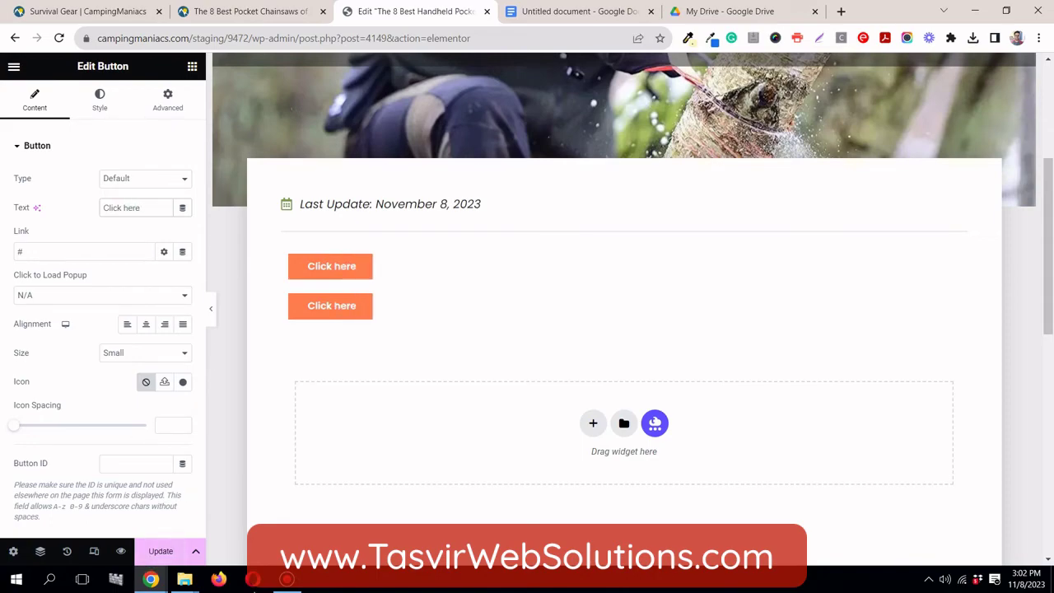
{"action": "left_click", "coordinate": [287, 579]}
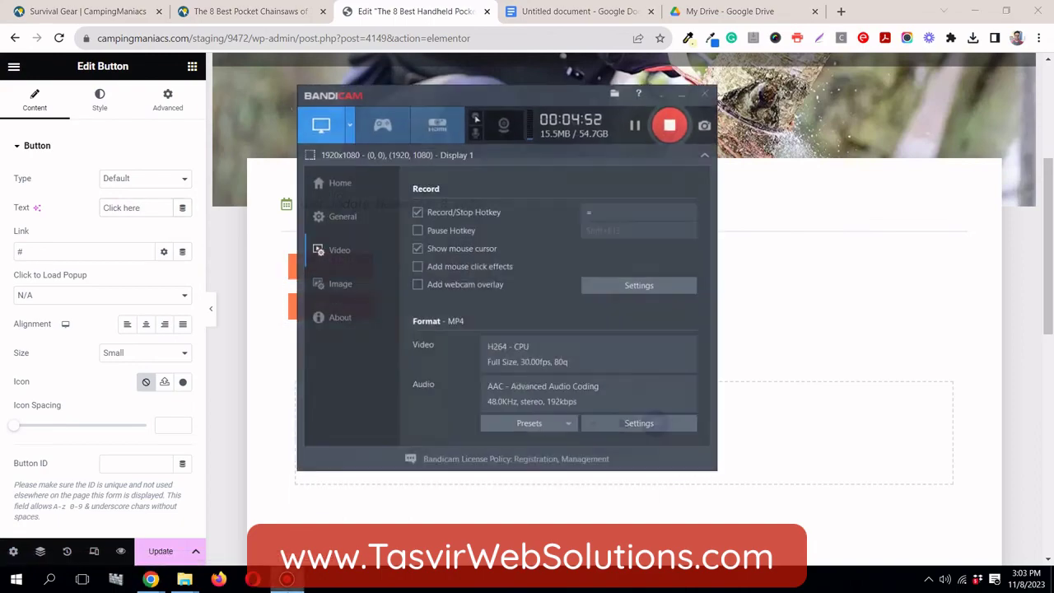
{"action": "left_click", "coordinate": [150, 579]}
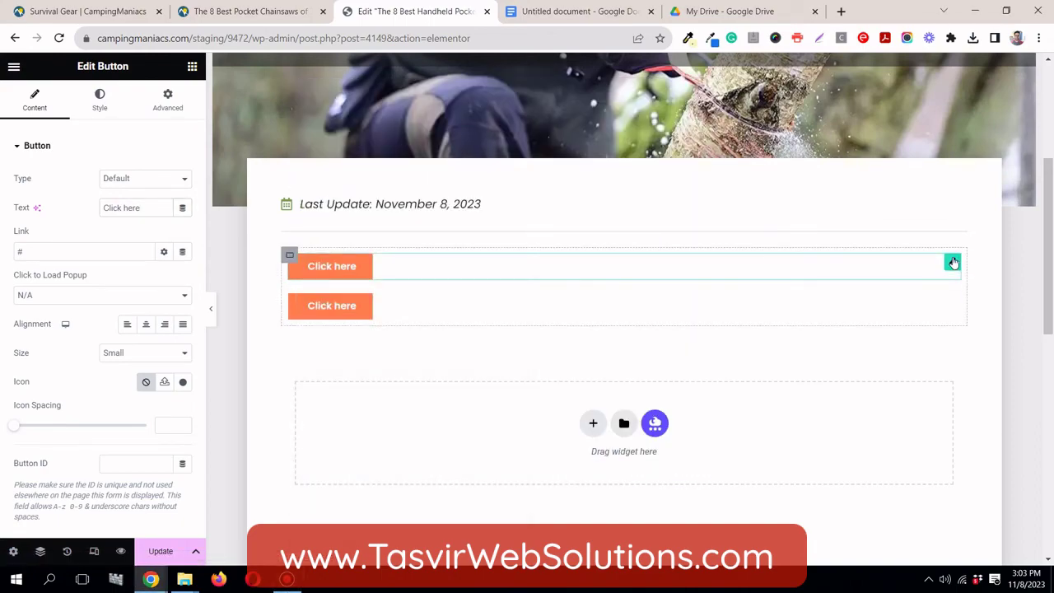
Unlink the lower button from its global widget and delete it from the container
{"action": "left_click", "coordinate": [953, 262]}
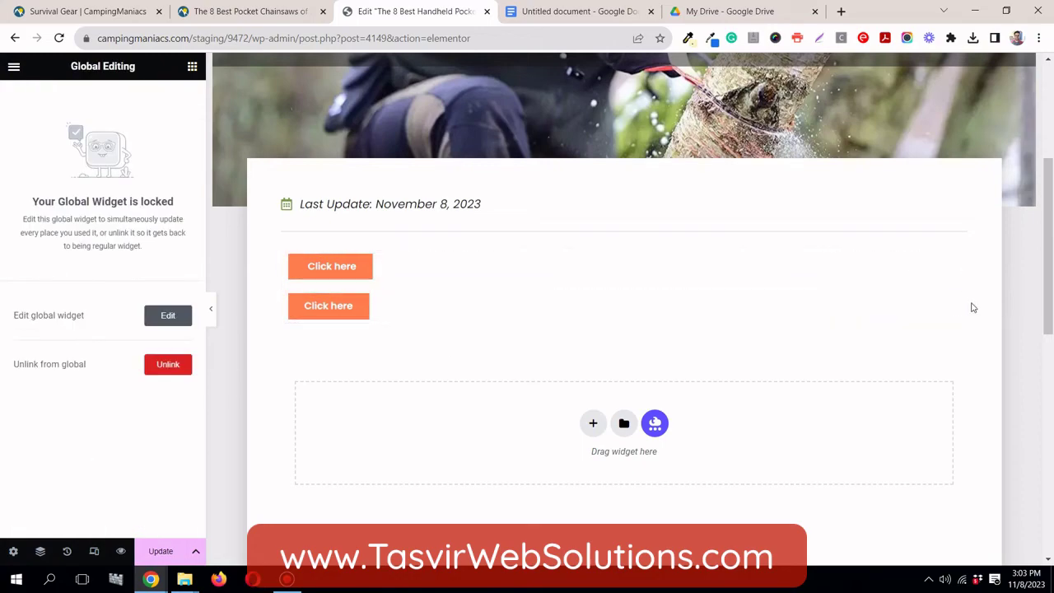
{"action": "left_click_drag", "start_coordinate": [884, 288], "coordinate": [692, 273]}
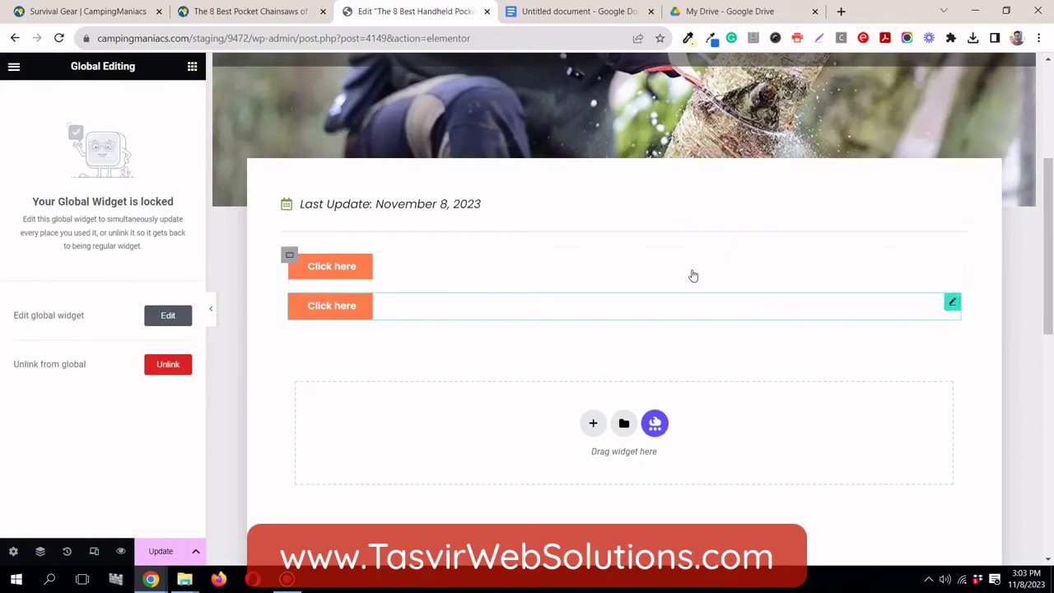
{"action": "left_click", "coordinate": [168, 368]}
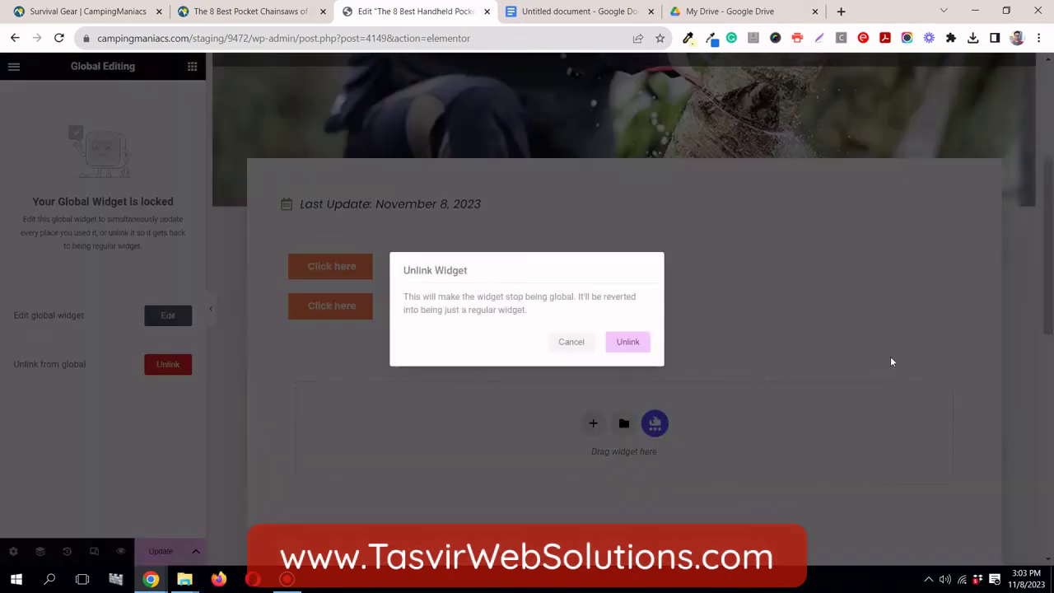
{"action": "left_click", "coordinate": [630, 349]}
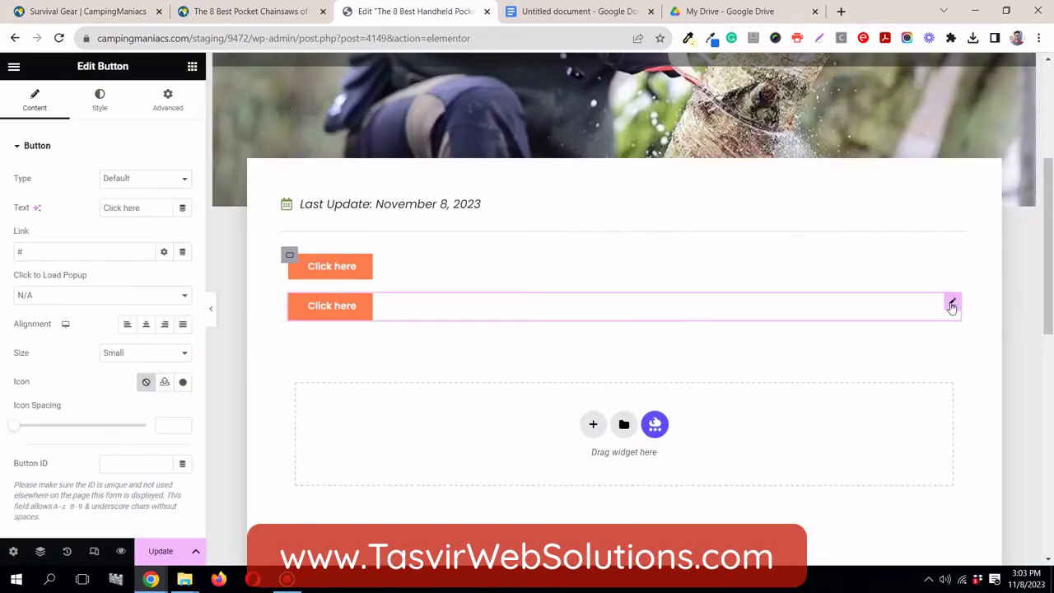
{"action": "right_click", "coordinate": [951, 305]}
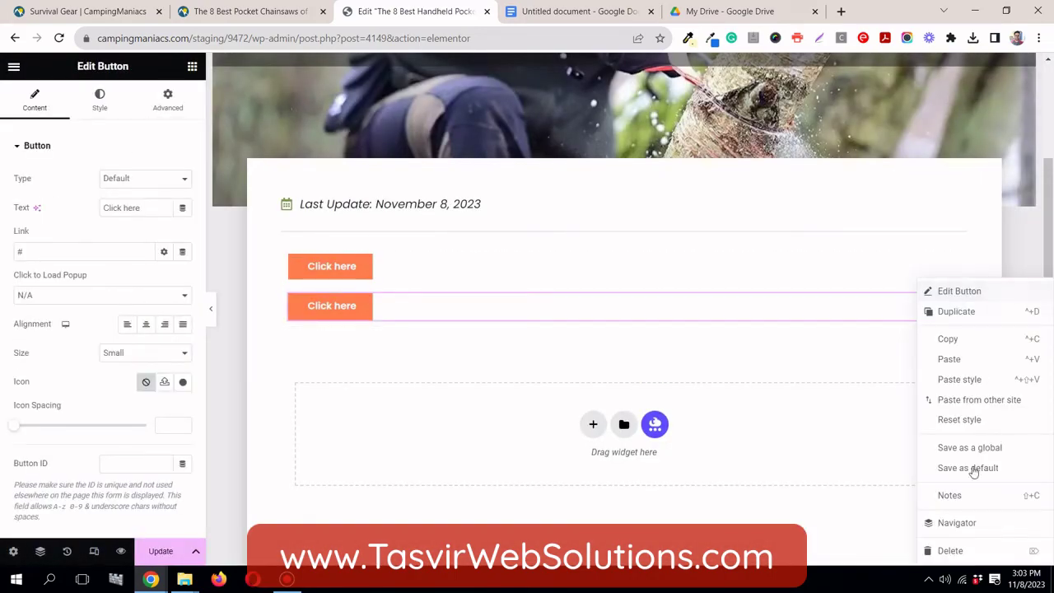
{"action": "left_click", "coordinate": [952, 551]}
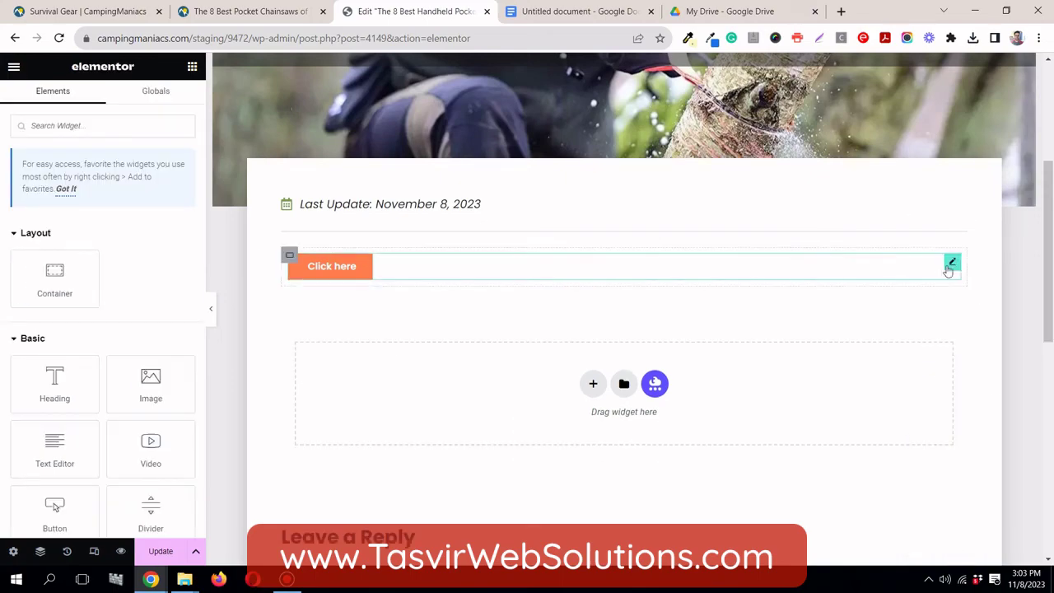
Insert the global widget "Orange button" again below the remaining orange button
{"action": "left_click", "coordinate": [952, 263]}
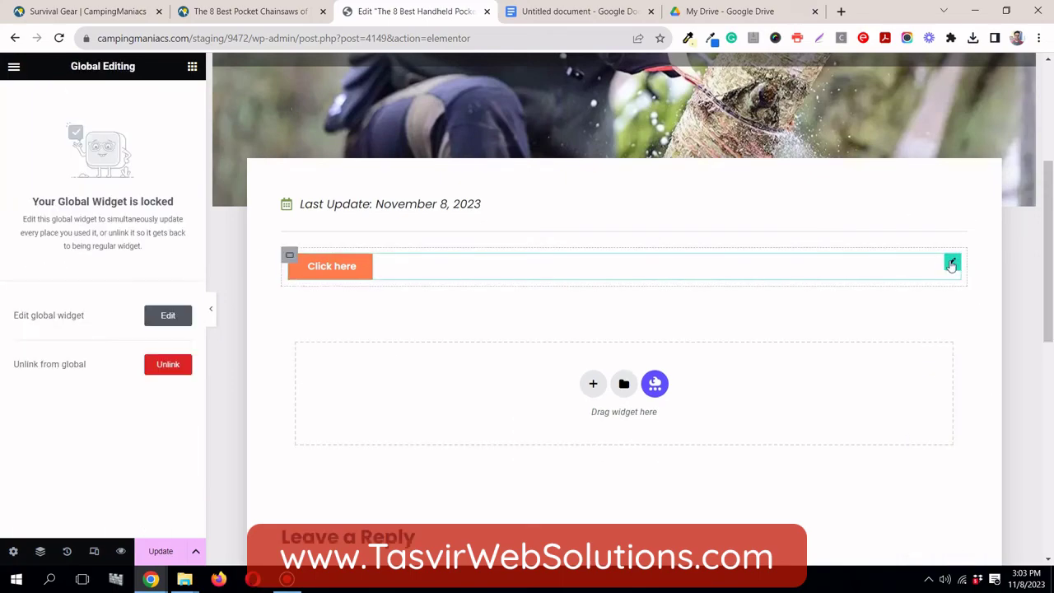
{"action": "left_click", "coordinate": [192, 68]}
{"action": "left_click", "coordinate": [174, 91]}
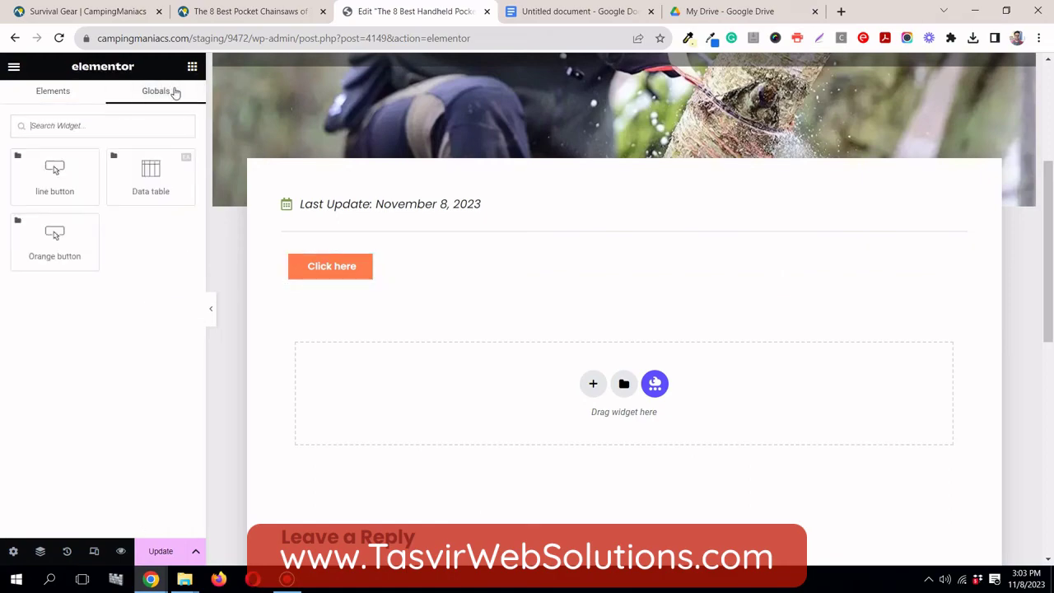
{"action": "left_click_drag", "start_coordinate": [68, 252], "coordinate": [338, 275]}
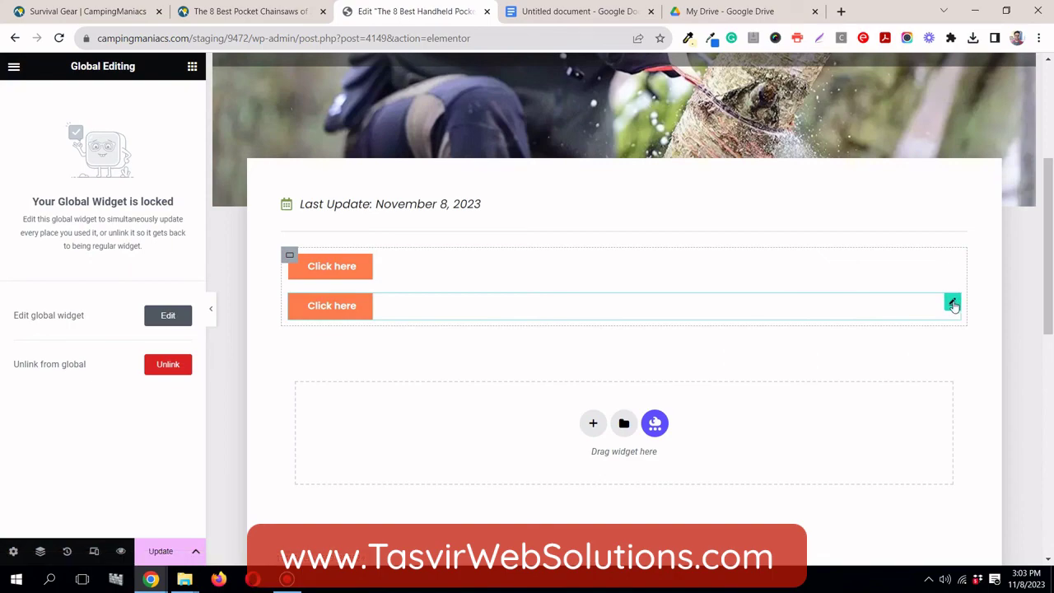
Unlink the lower button from its global widget and set its text to "Buy Now"
{"action": "left_click", "coordinate": [168, 365]}
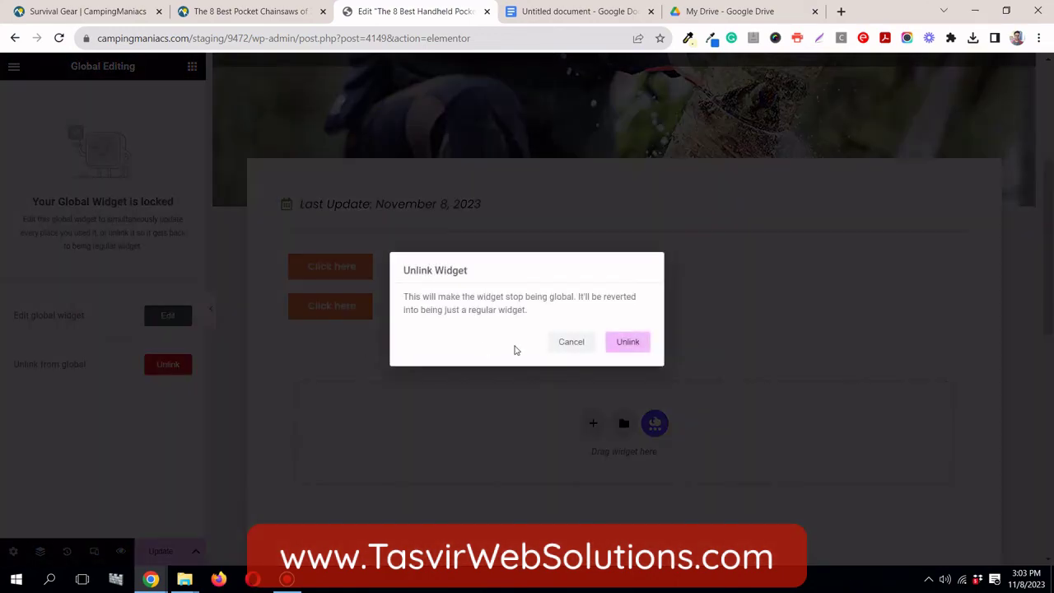
{"action": "left_click", "coordinate": [627, 343]}
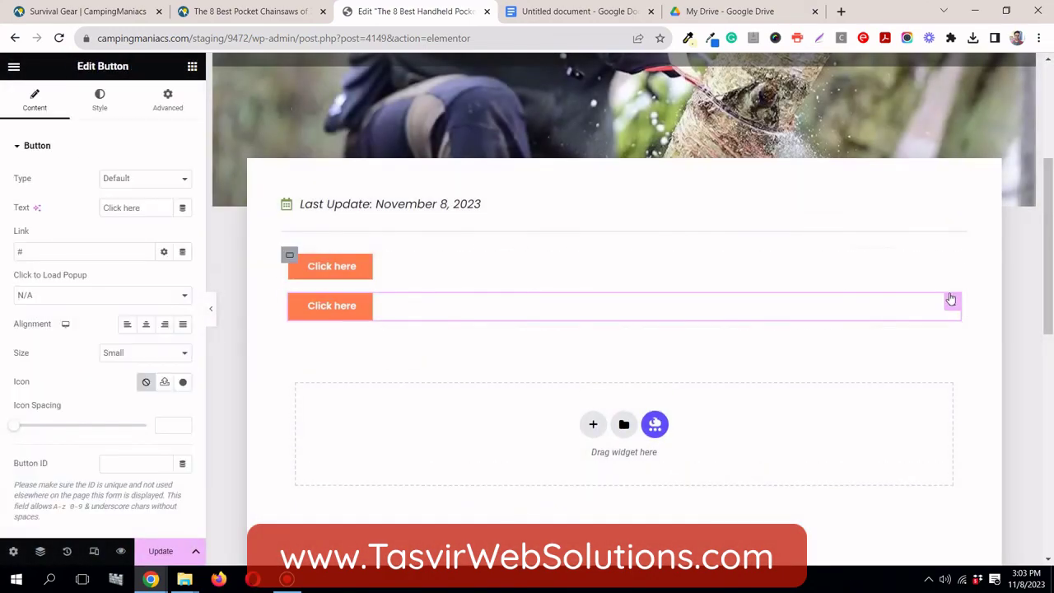
{"action": "triple_click", "coordinate": [127, 209]}
{"action": "type", "text": "Buy Now"}
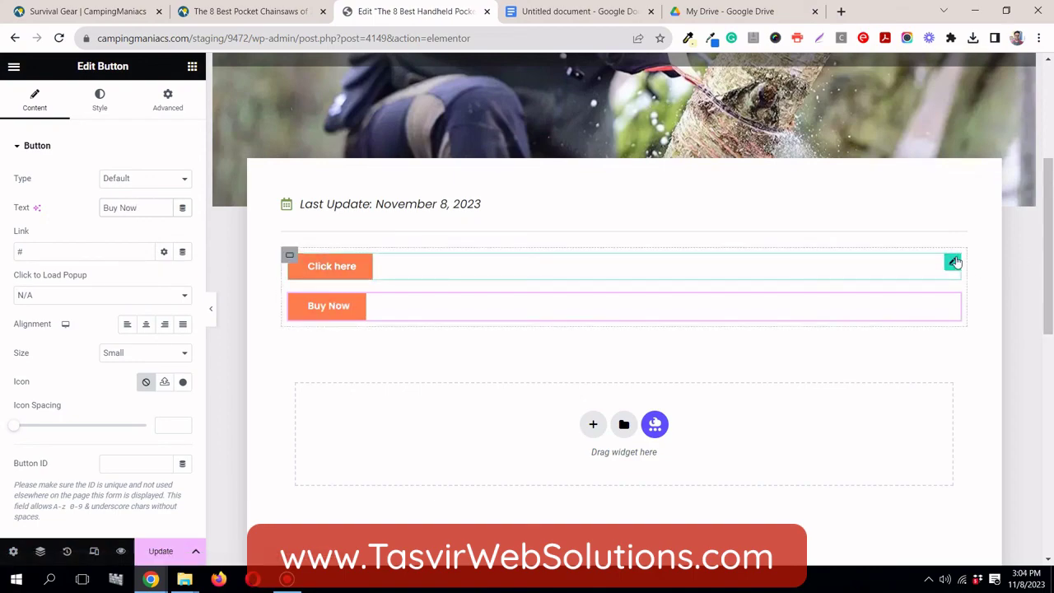
Compare the editing options of the upper global button with those of the lower unlinked button
{"action": "left_click", "coordinate": [953, 261]}
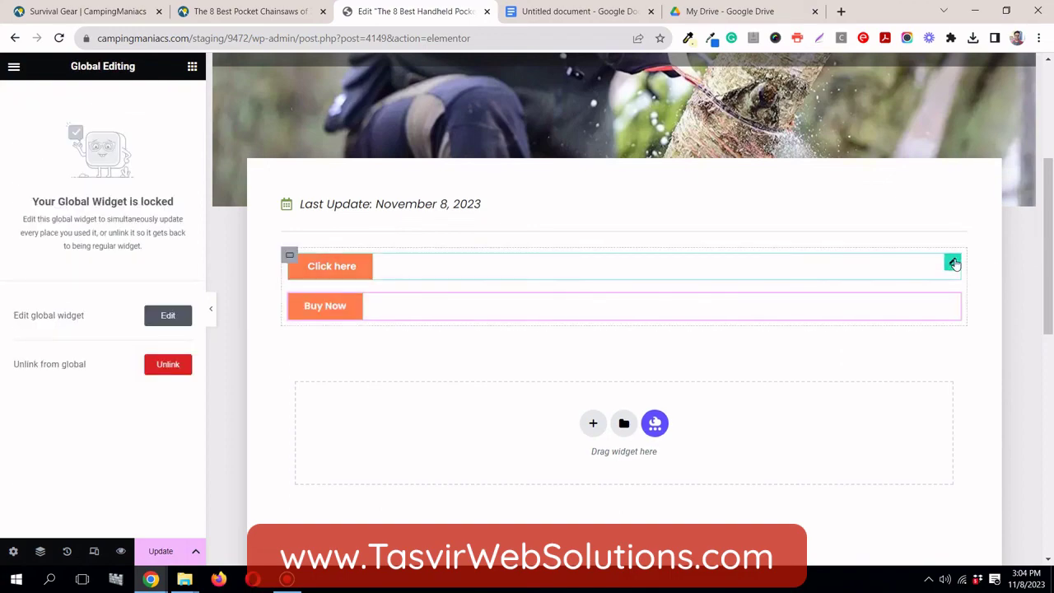
{"action": "left_click", "coordinate": [192, 66]}
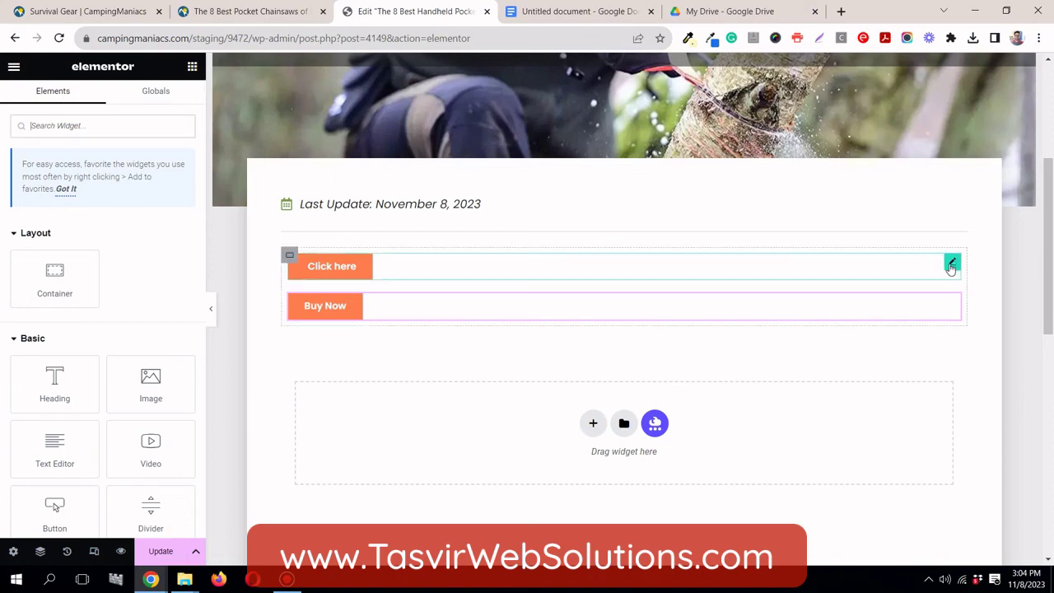
{"action": "left_click", "coordinate": [953, 305]}
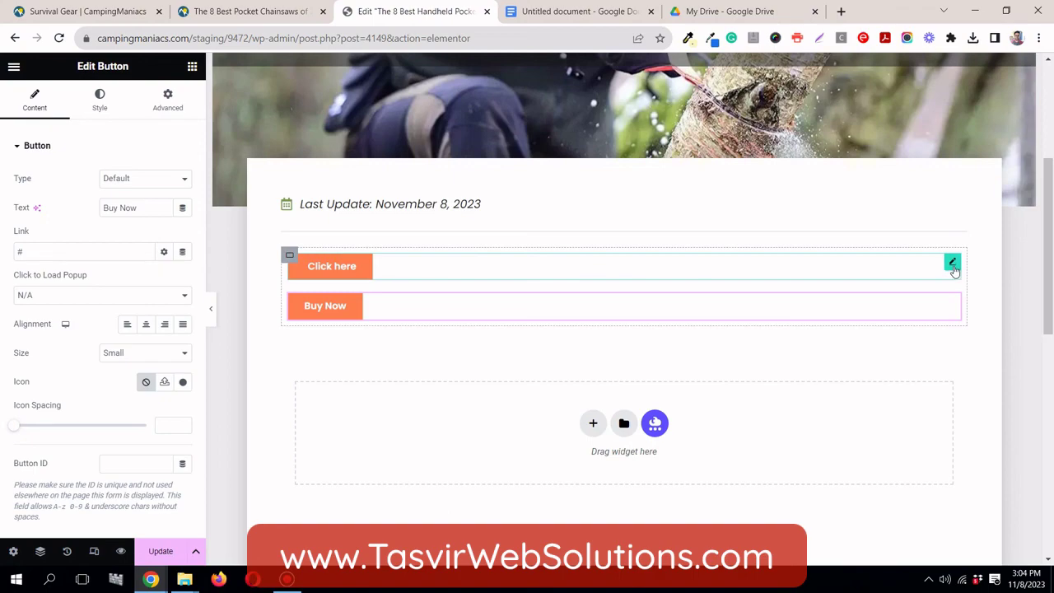
{"action": "left_click", "coordinate": [953, 266]}
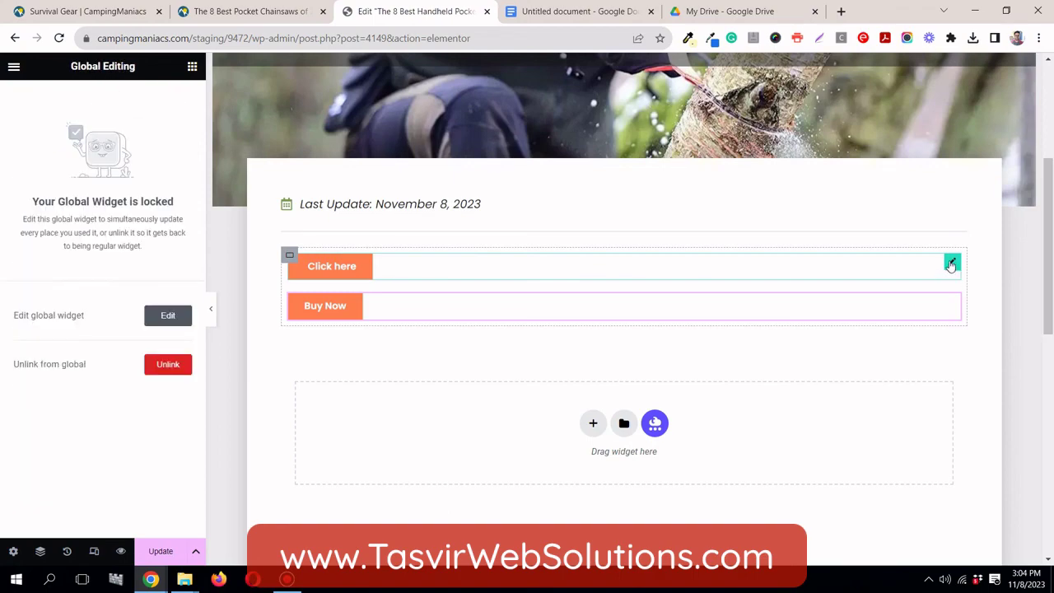